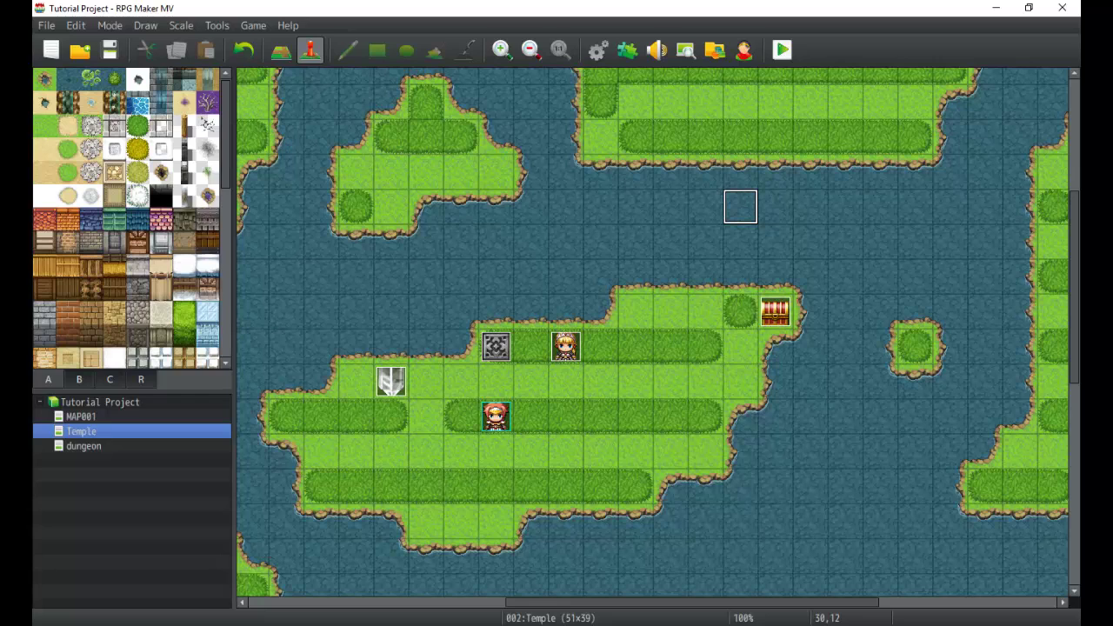
Step: Create event EV003 on the empty grass tile that calls common event 0001
double_click(671, 382)
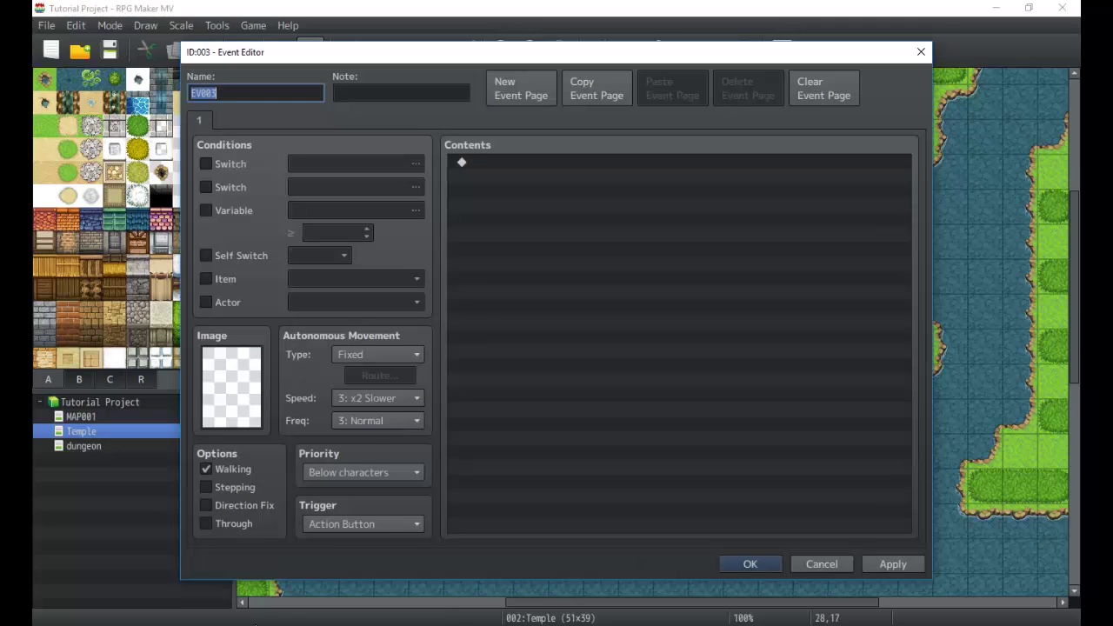
double_click(481, 226)
drag(646, 100, 622, 125)
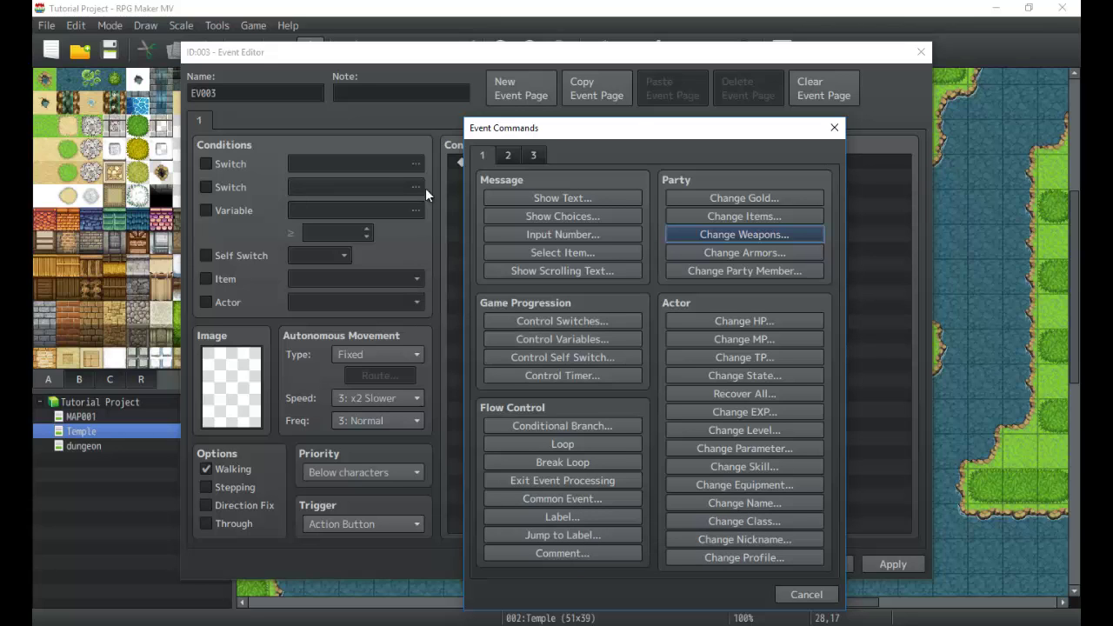
click(558, 500)
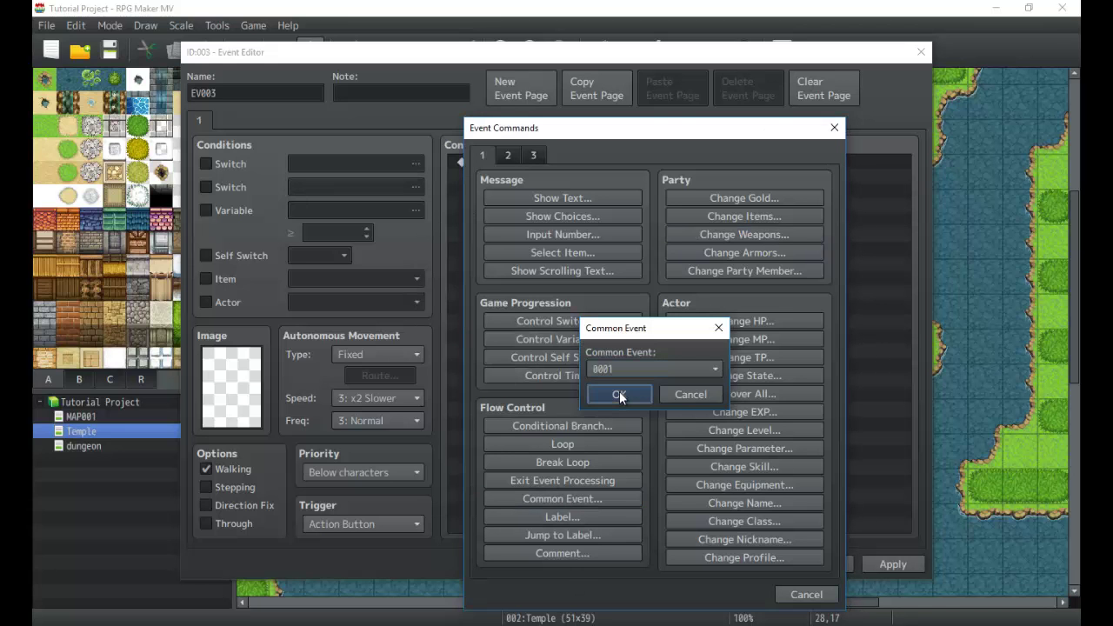
click(619, 394)
click(738, 564)
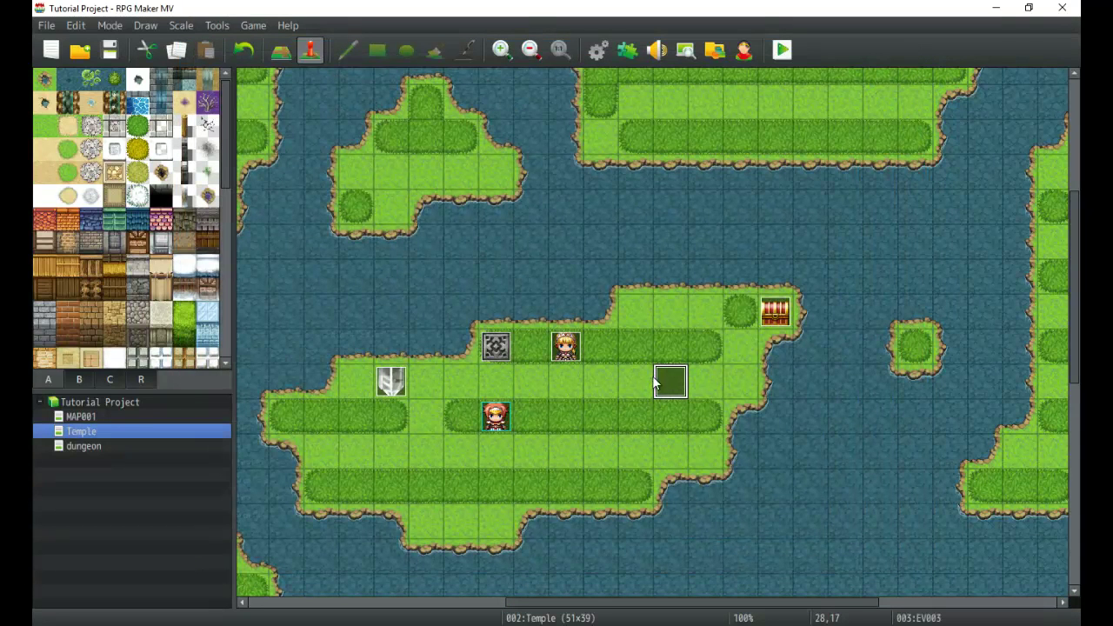
click(214, 30)
click(240, 43)
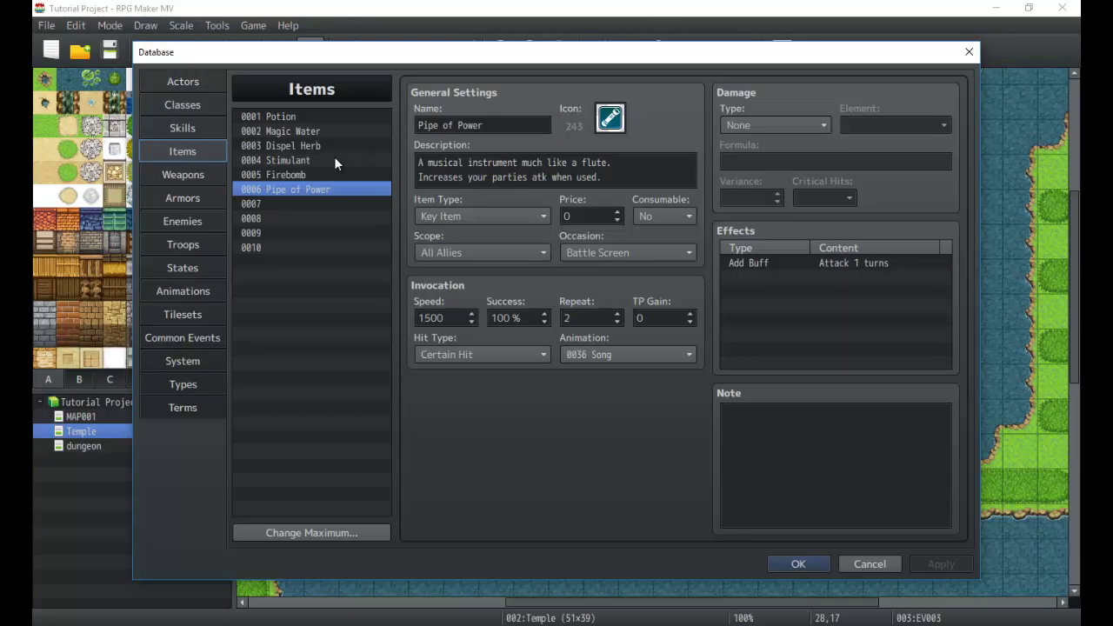
click(191, 332)
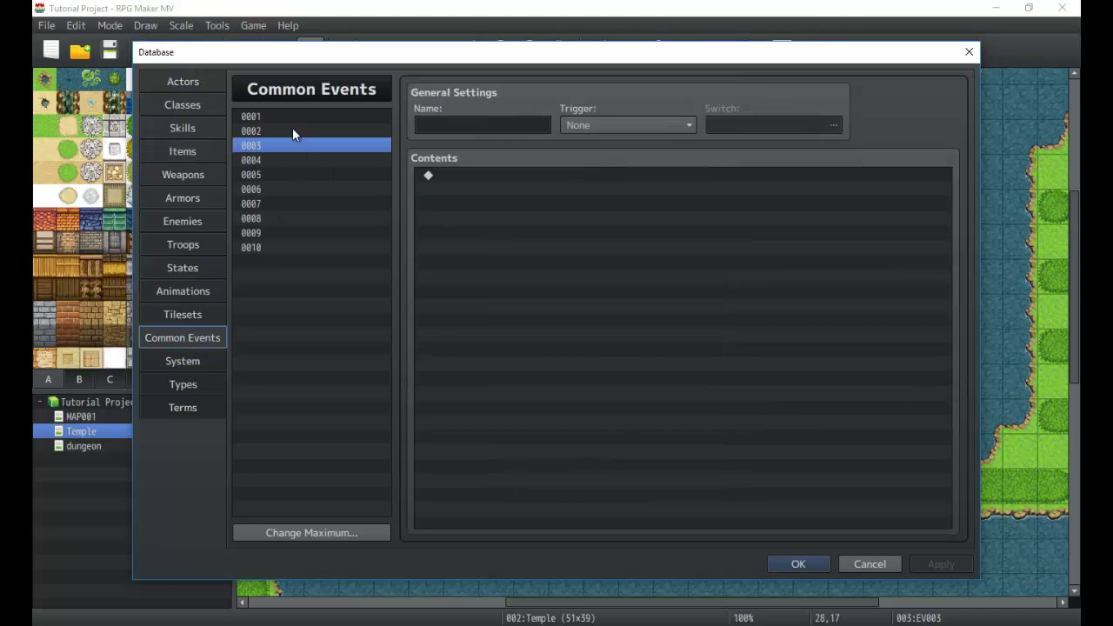
click(288, 120)
click(286, 130)
click(285, 160)
click(288, 219)
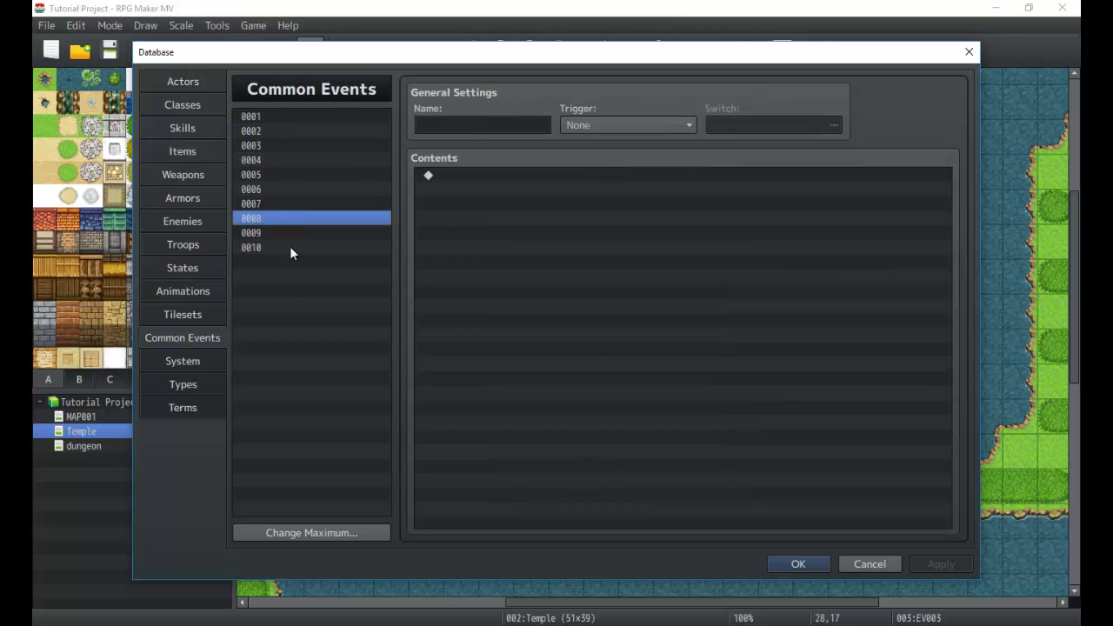
click(288, 251)
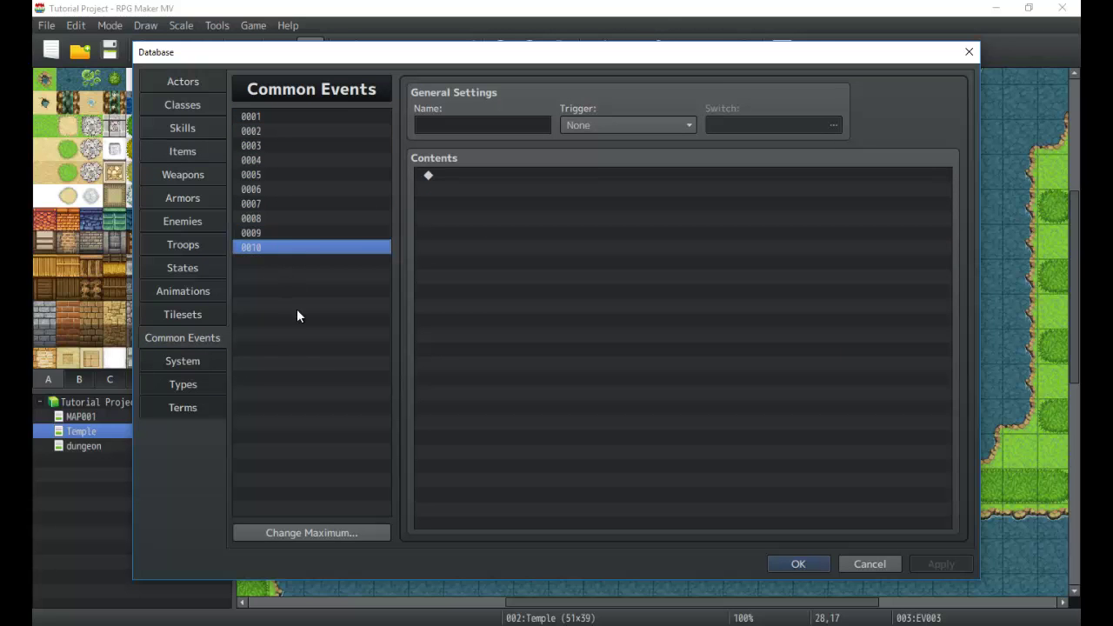
click(274, 118)
click(336, 533)
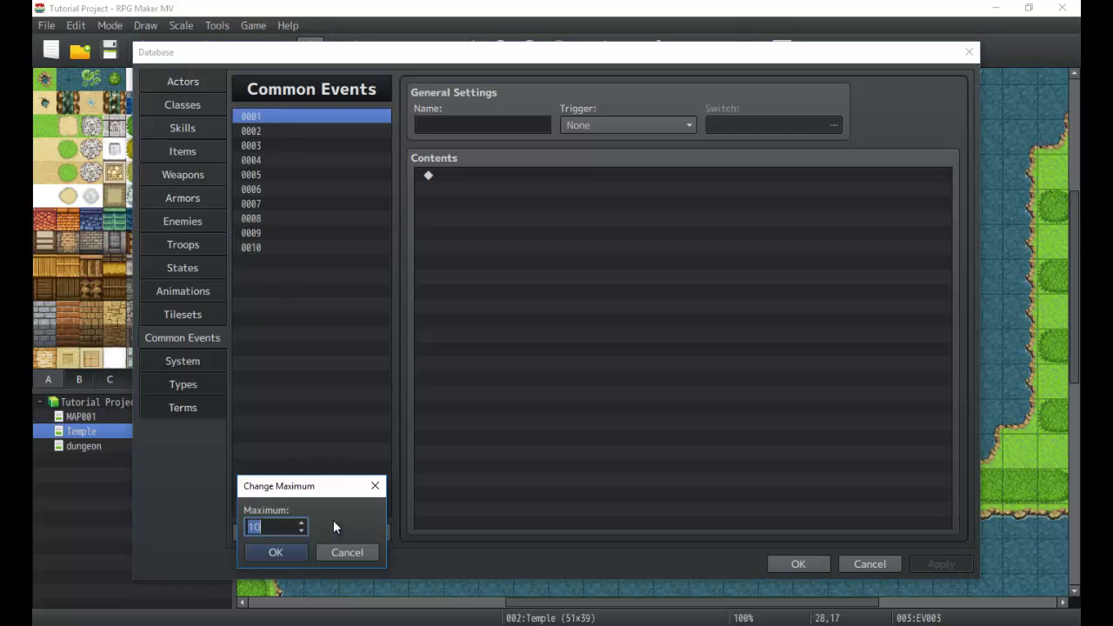
text(4)
click(288, 550)
drag(267, 121, 268, 181)
click(292, 533)
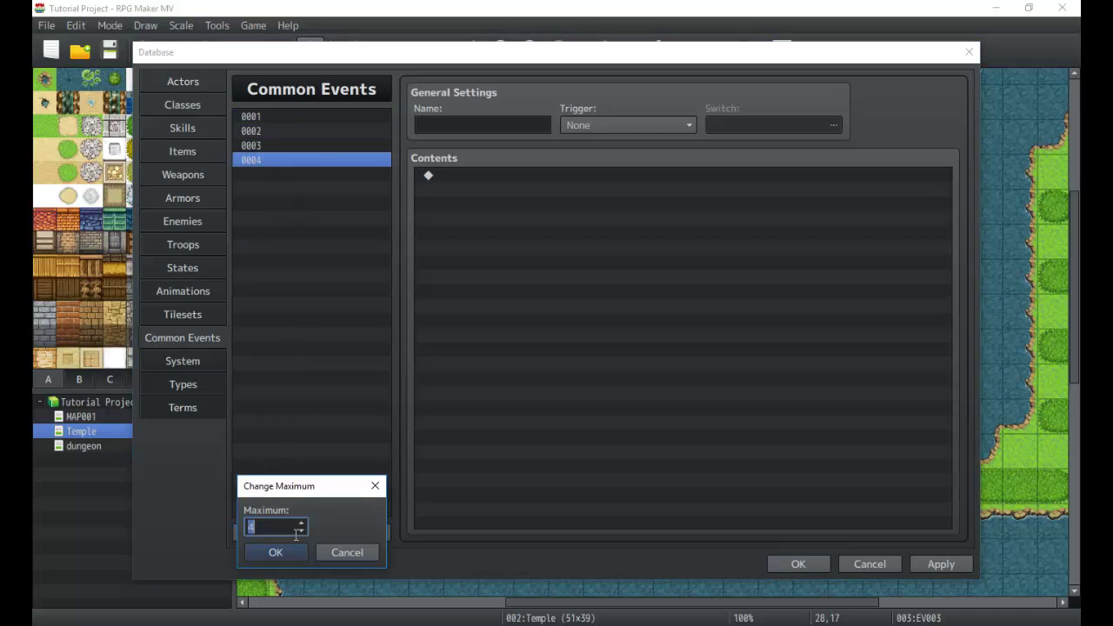
text(10)
click(274, 553)
click(322, 144)
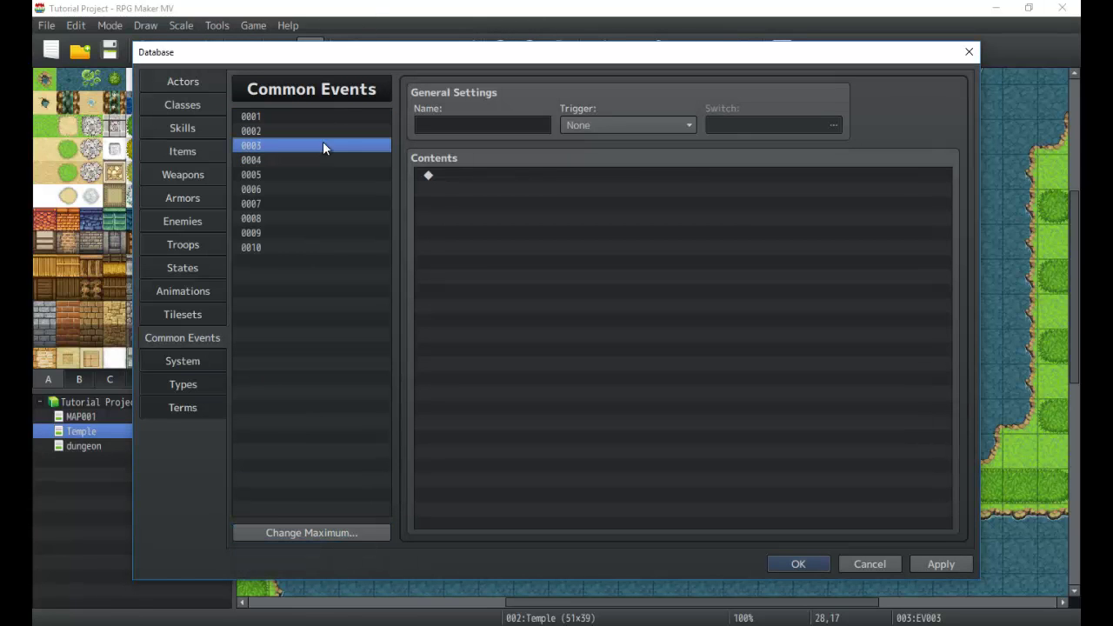
click(272, 128)
click(272, 118)
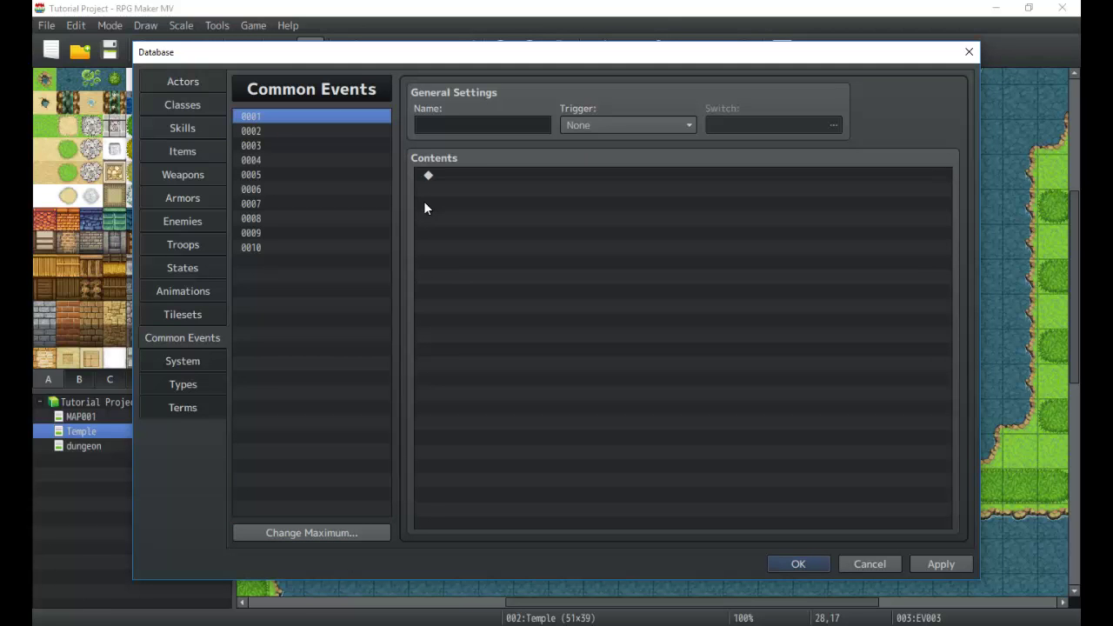
click(437, 125)
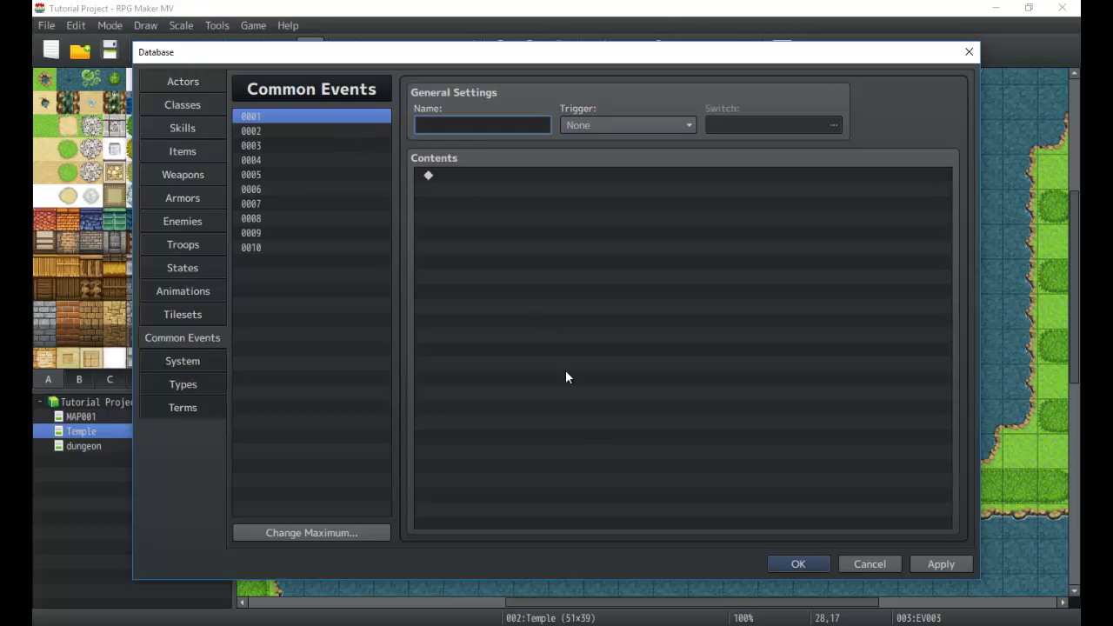
click(775, 564)
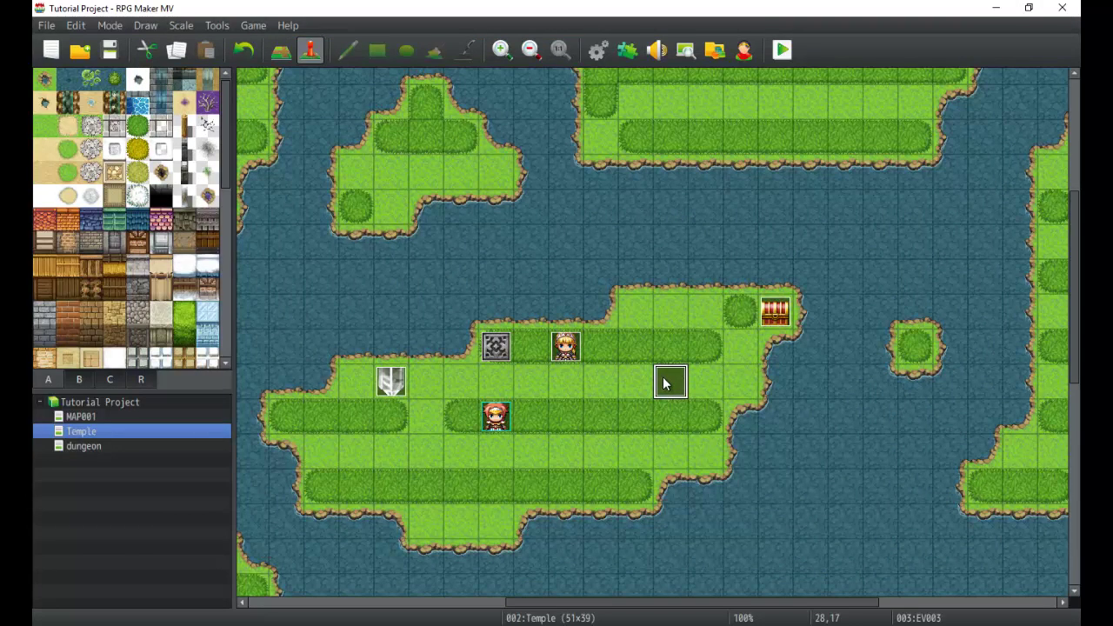
Step: Create an event on tile 27,16 that calls common event 0001
double_click(648, 349)
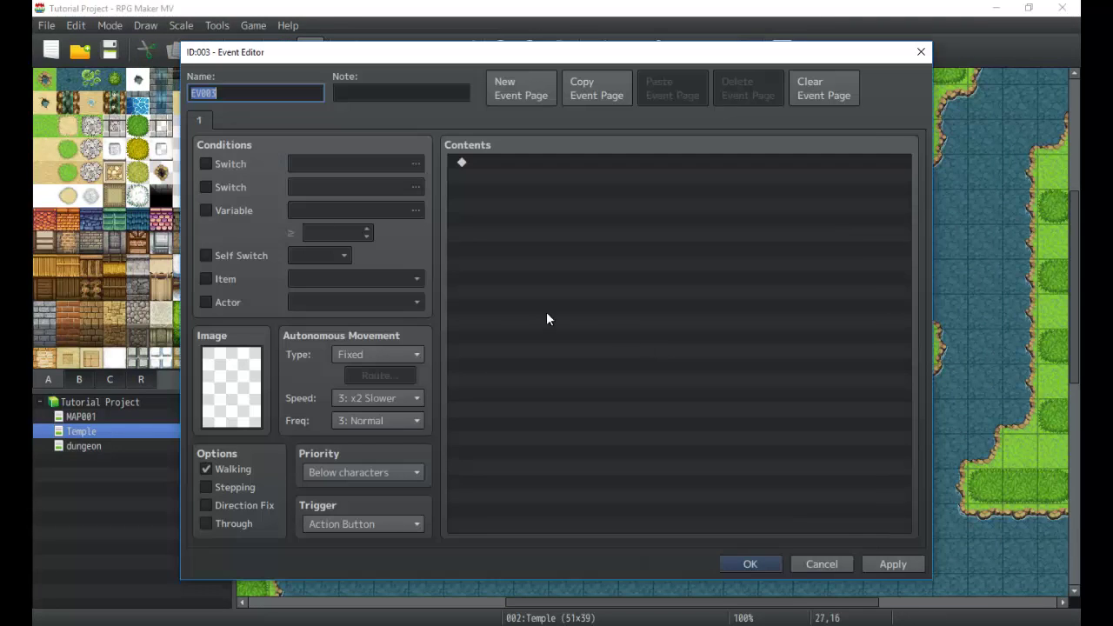
double_click(537, 312)
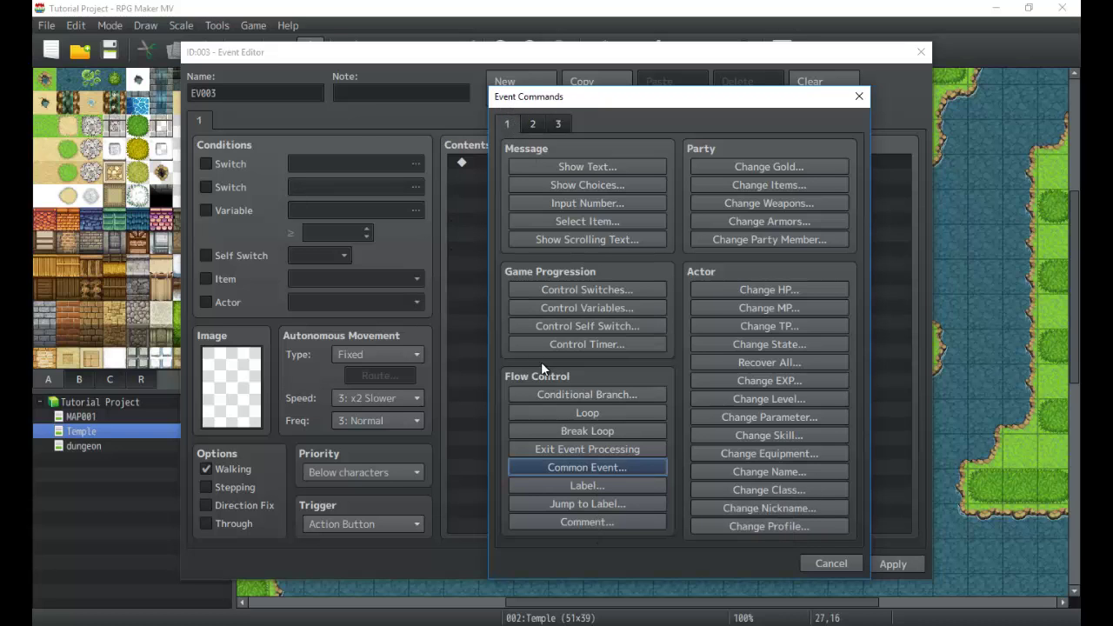
click(590, 465)
click(656, 334)
click(650, 353)
click(645, 362)
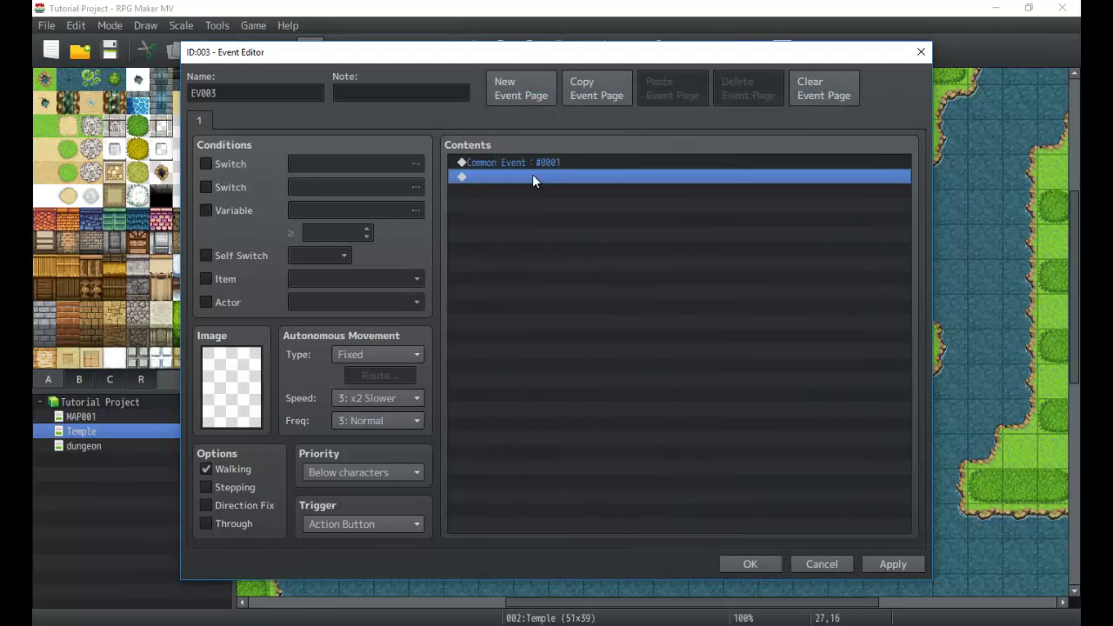
Step: Insert a Show Text message 'adsf' above the common event call
click(525, 162)
double_click(527, 173)
click(587, 166)
text(adsfasdf)
click(753, 405)
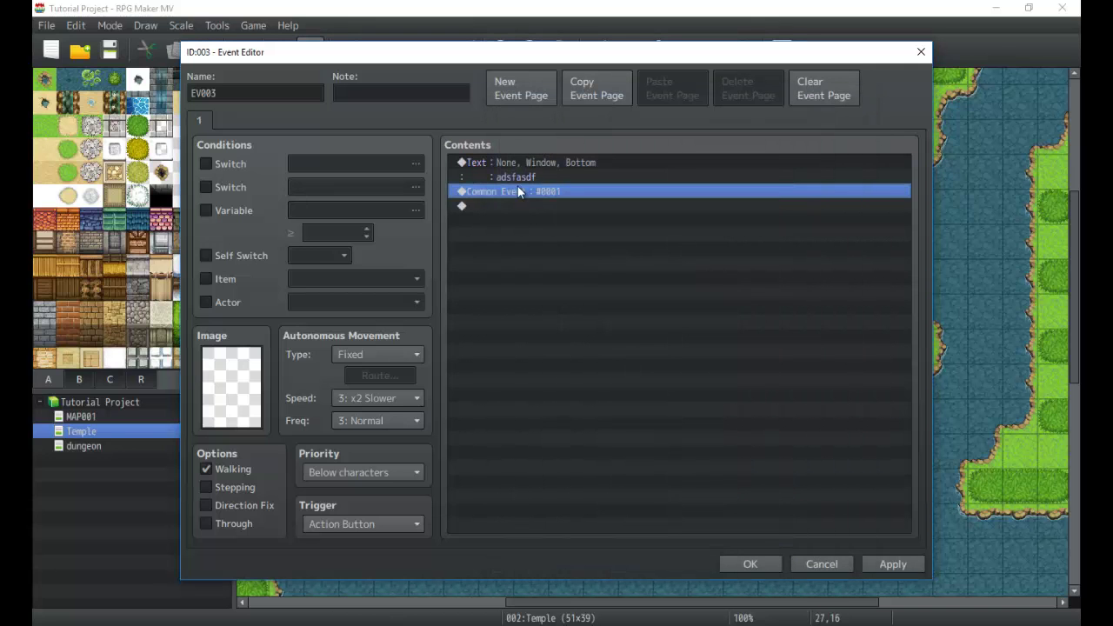
Step: Add Change HP +1 and Change MP +1 for the party above the call
double_click(517, 186)
click(765, 290)
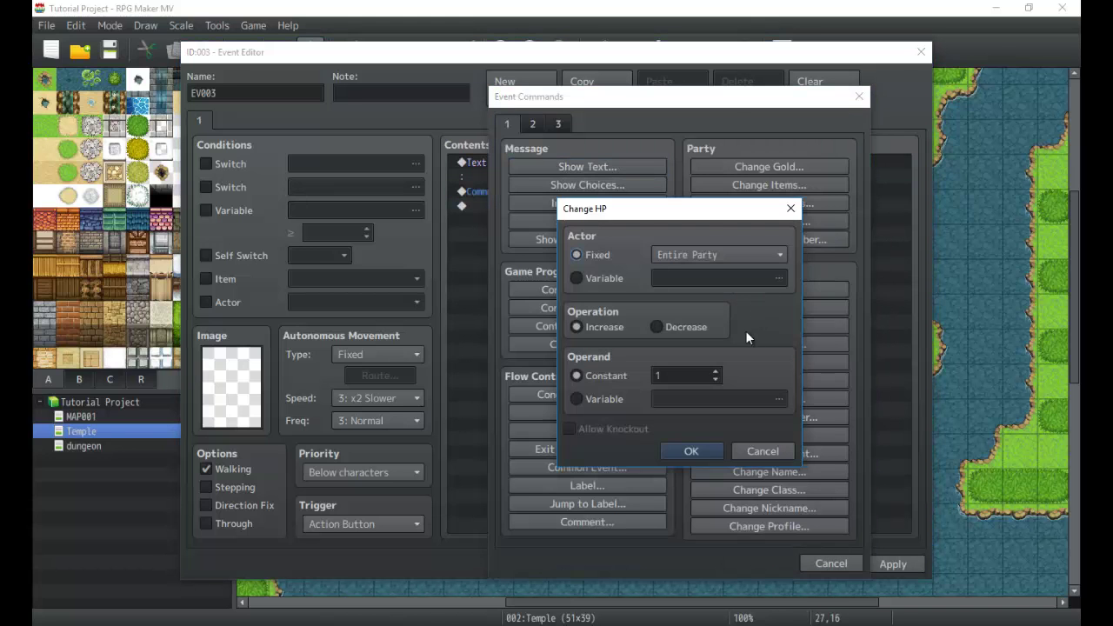
click(687, 450)
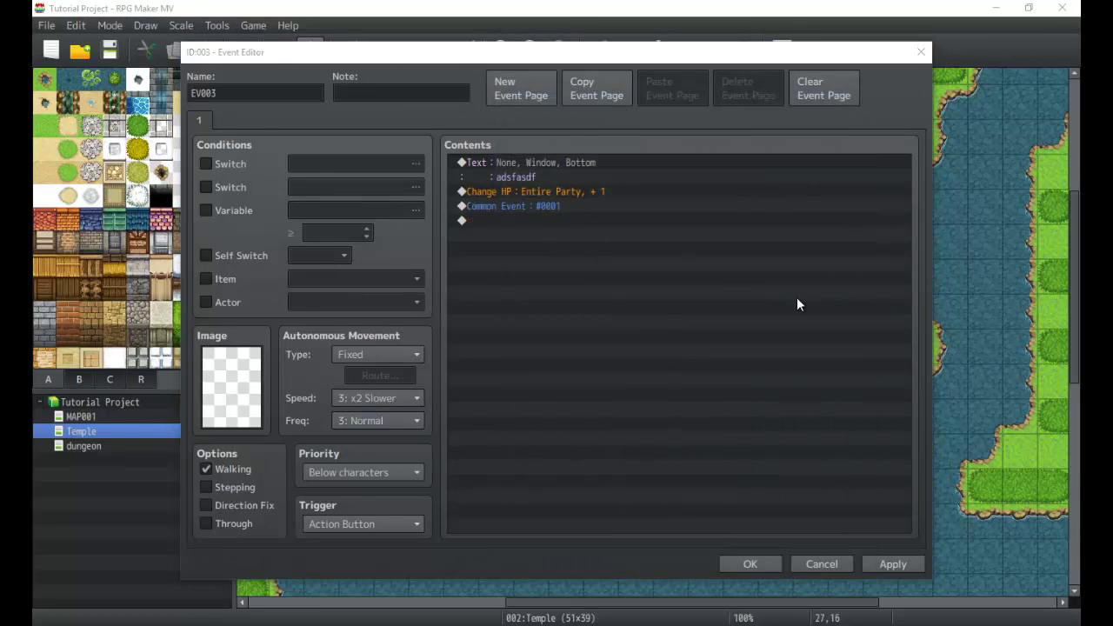
double_click(796, 299)
click(800, 311)
click(691, 442)
Step: Review the command lines without adding anything, then save the event
click(561, 172)
click(563, 196)
double_click(562, 205)
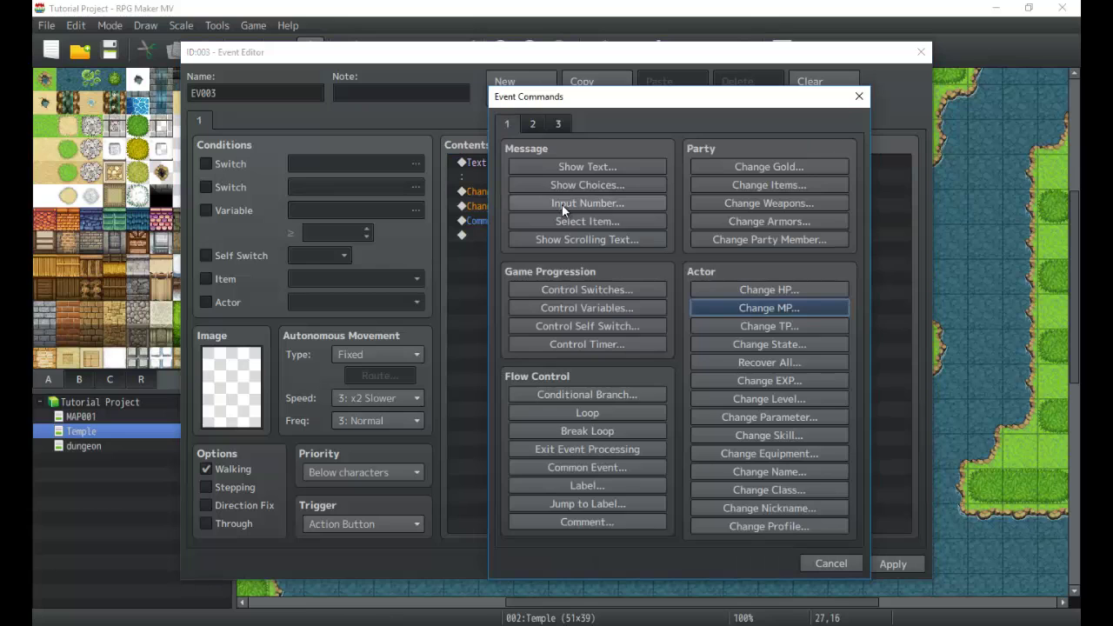
key(Escape)
click(528, 217)
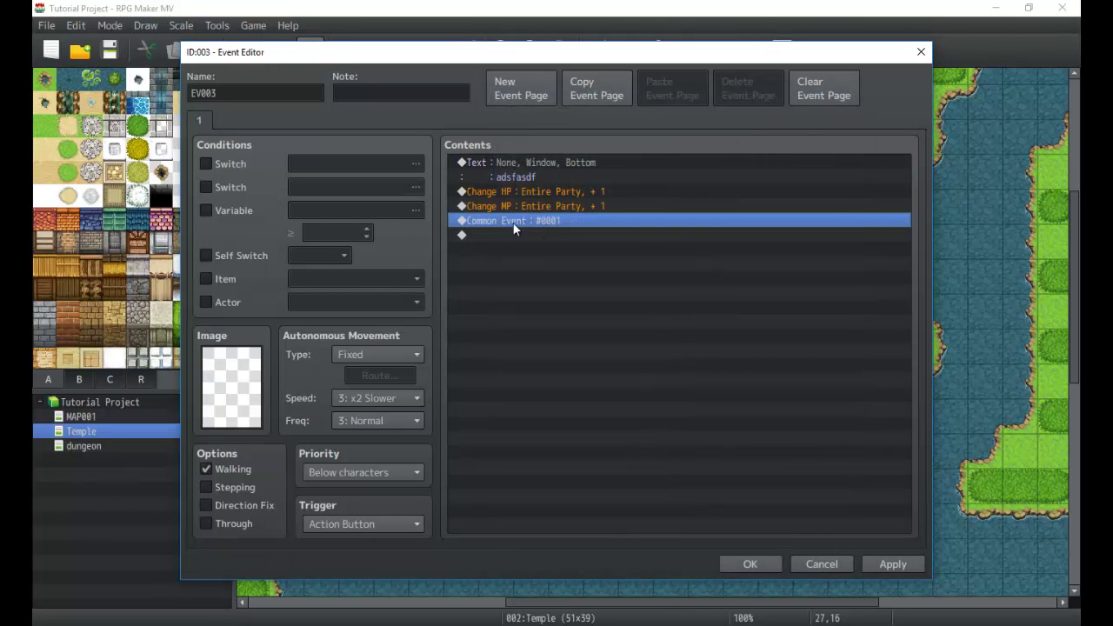
click(729, 564)
click(225, 29)
click(224, 40)
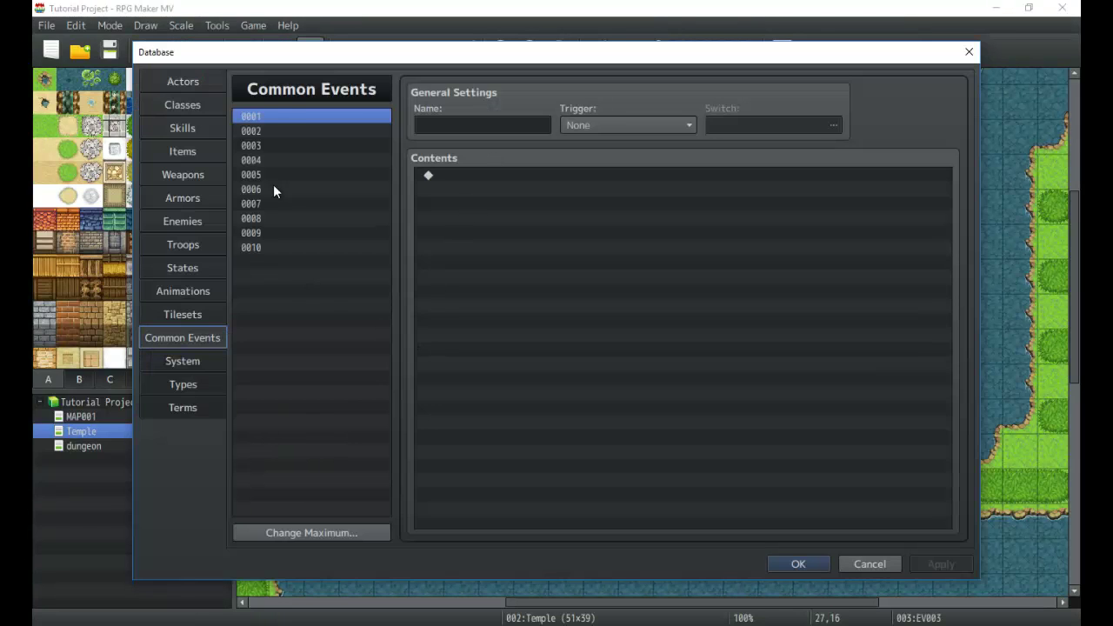
click(491, 177)
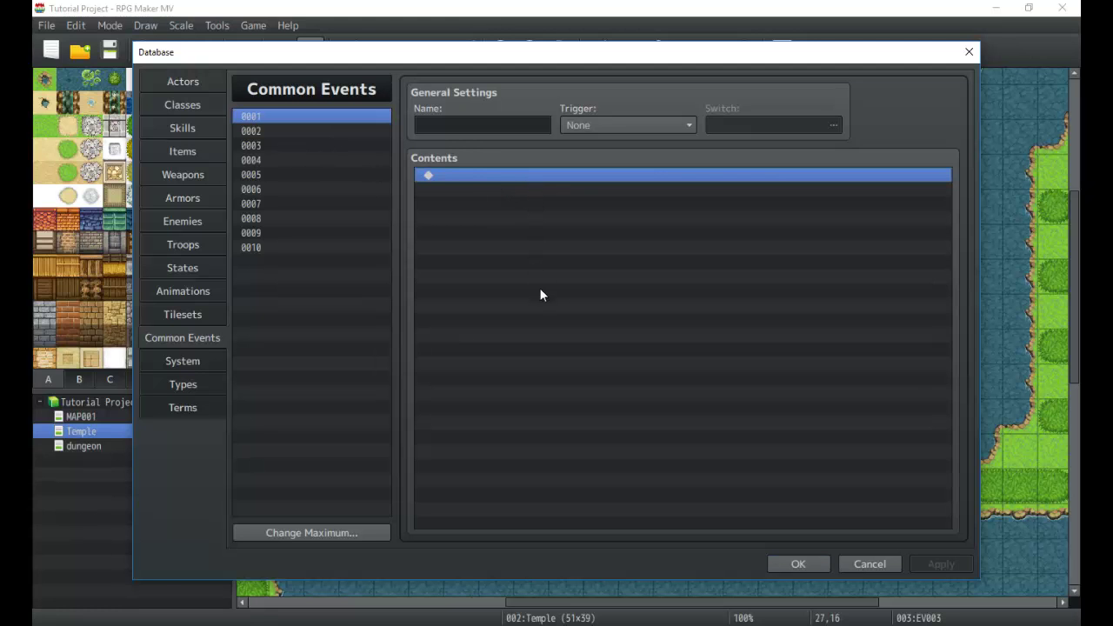
click(779, 563)
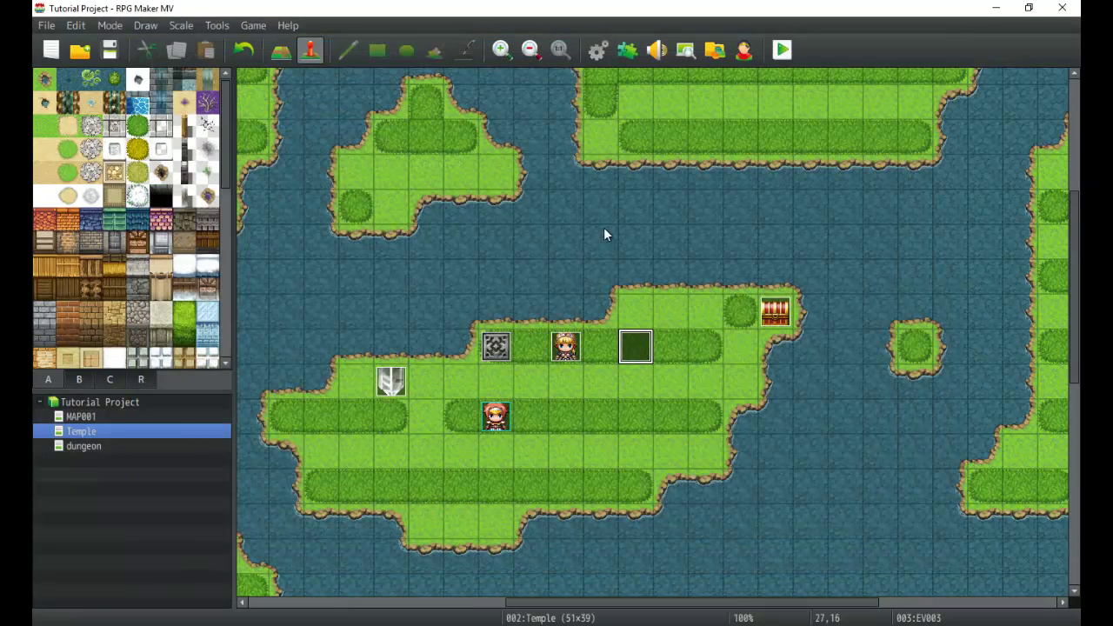
Step: Add Change EXP +1 and Change Skill (Attack, whole party) to EV003
double_click(635, 333)
double_click(524, 228)
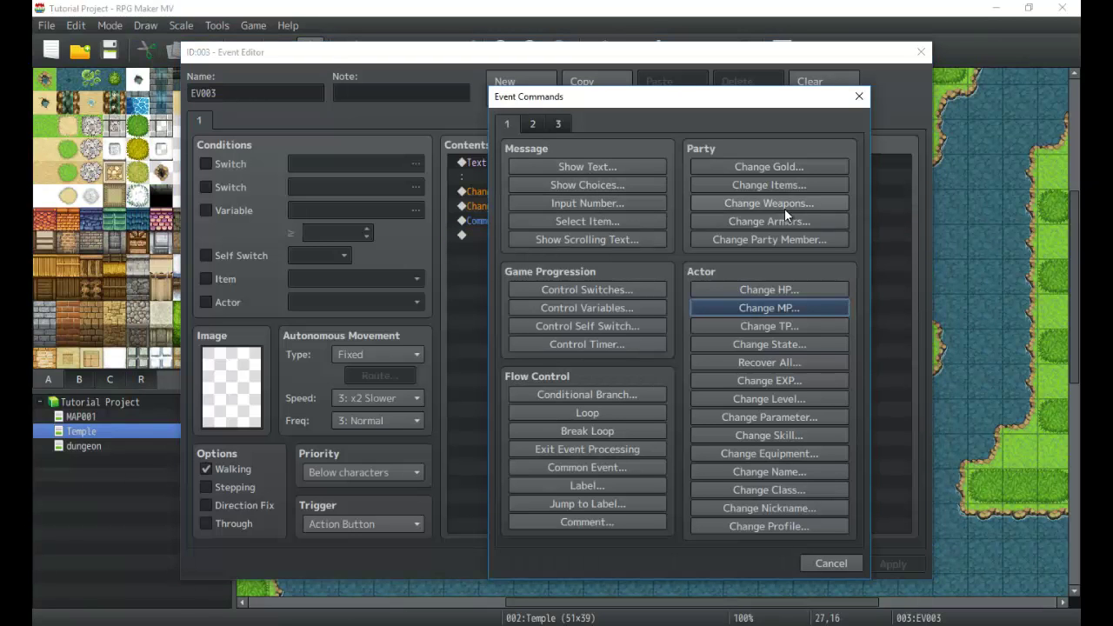
click(769, 380)
click(687, 450)
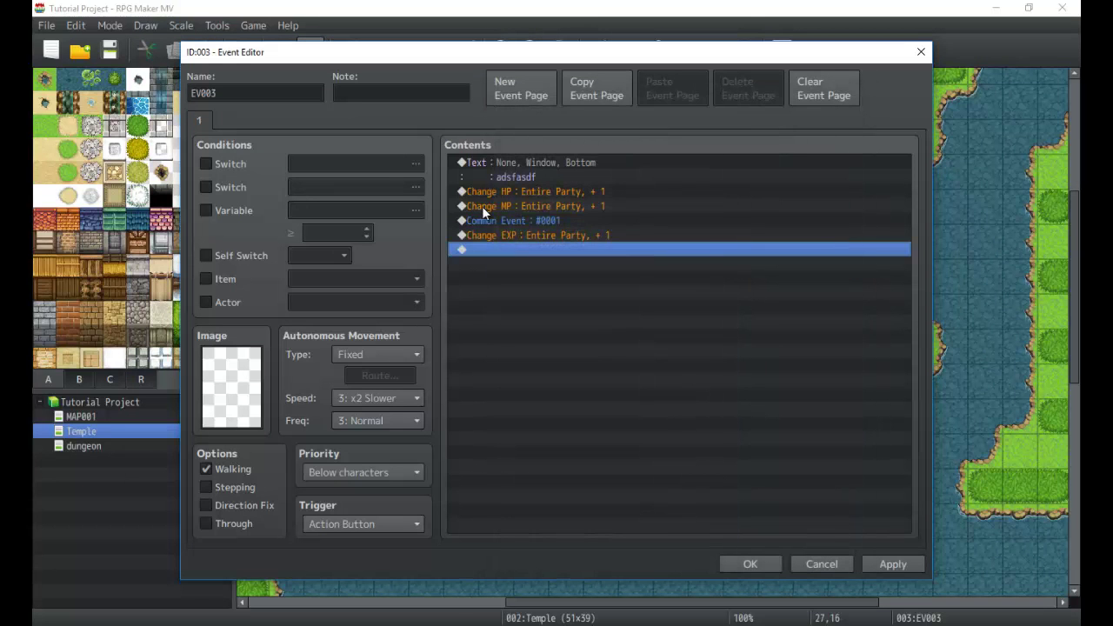
double_click(549, 252)
click(744, 440)
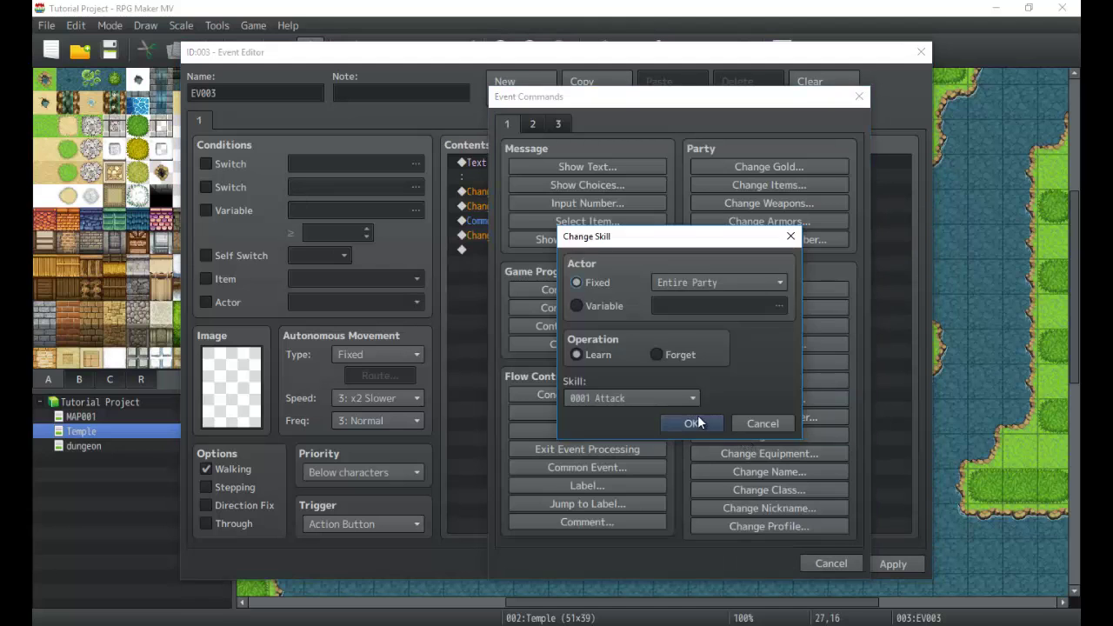
click(701, 423)
Step: Review the command list and delete the Change EXP and Change Skill commands
click(532, 161)
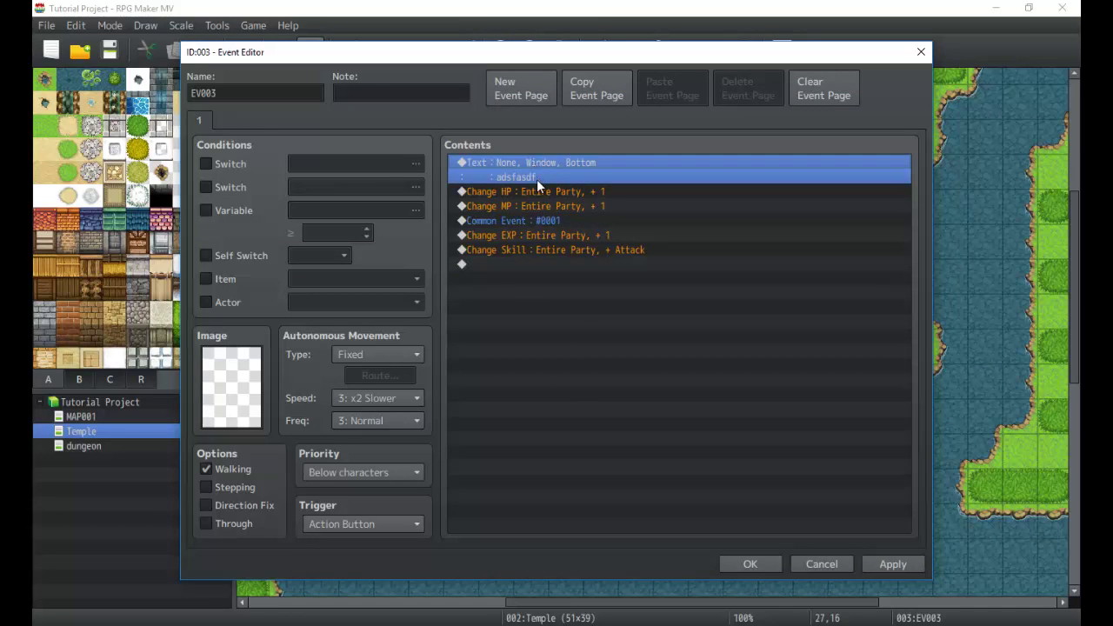
click(538, 191)
click(540, 207)
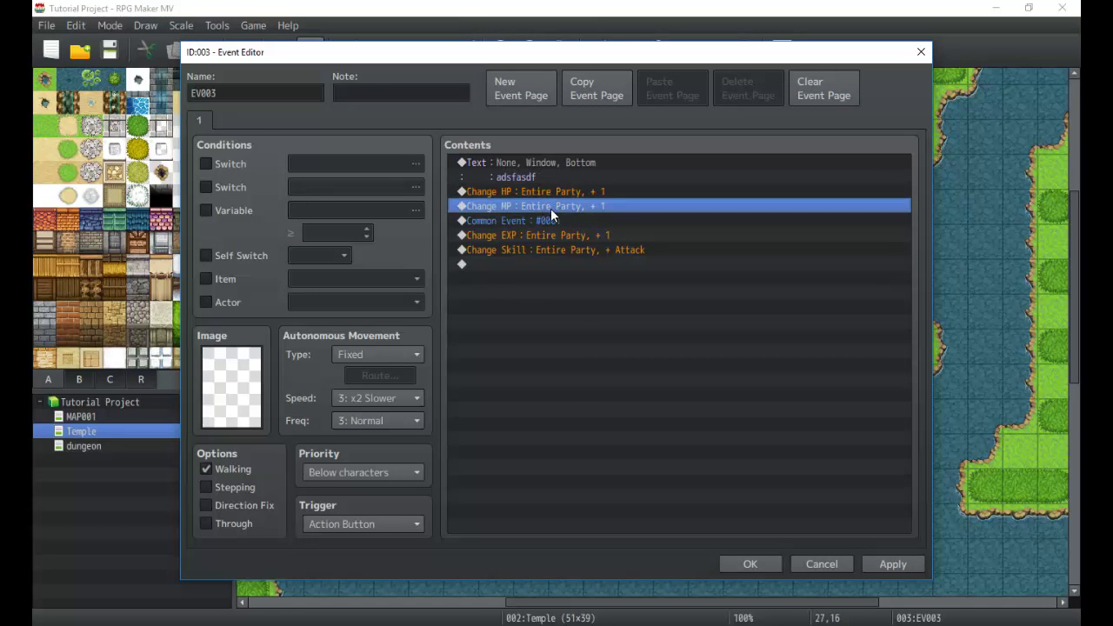
click(547, 221)
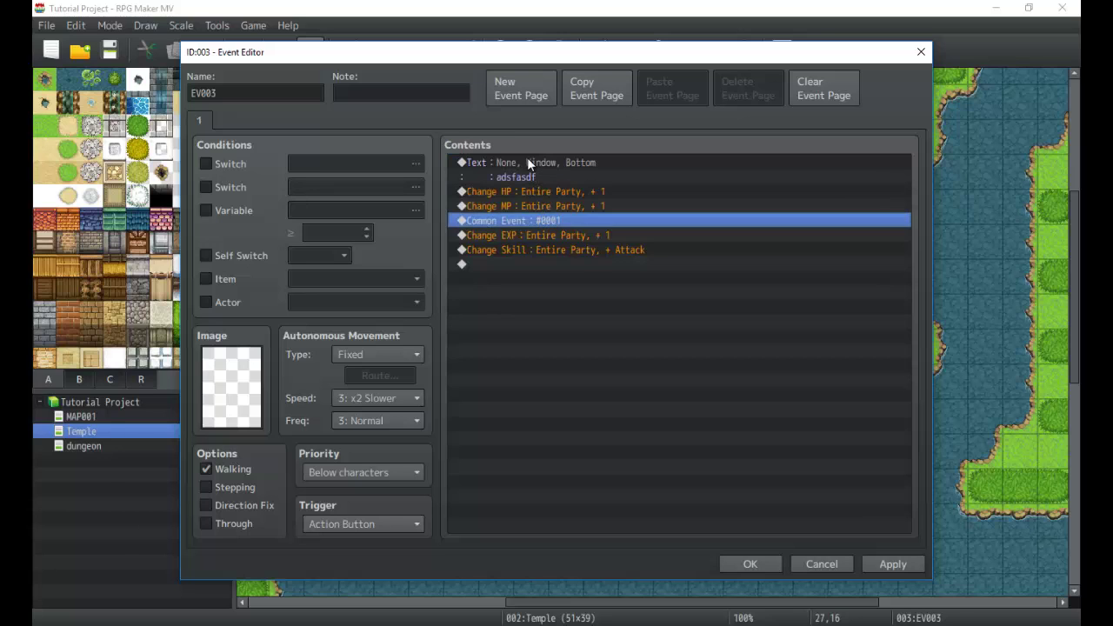
click(528, 158)
click(535, 206)
click(541, 221)
click(546, 235)
click(547, 249)
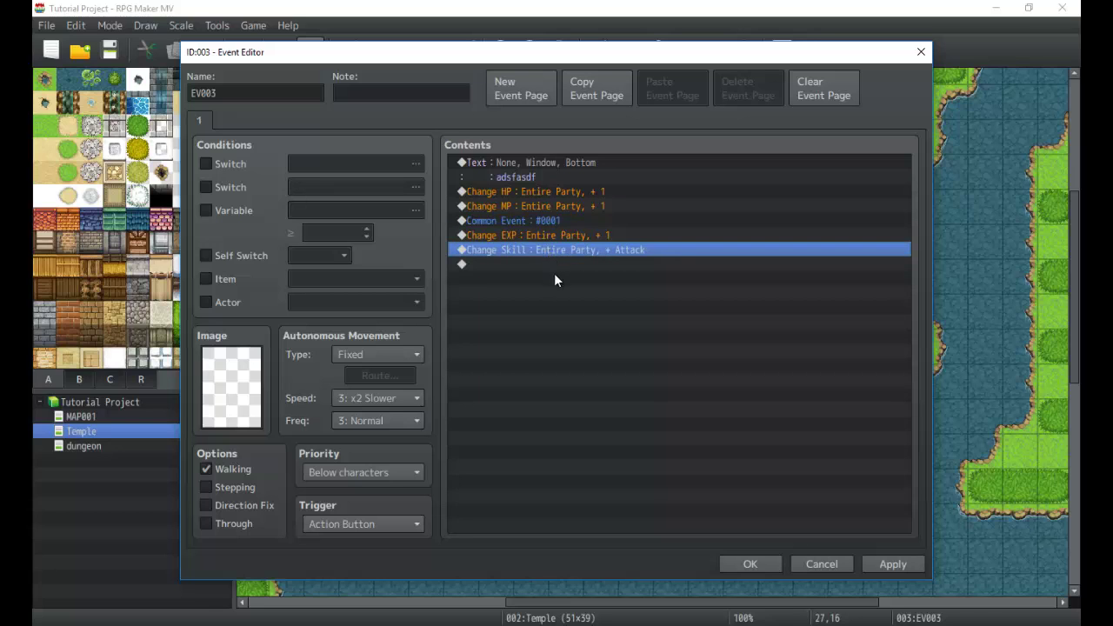
click(563, 235)
key(Delete)
key(Delete)
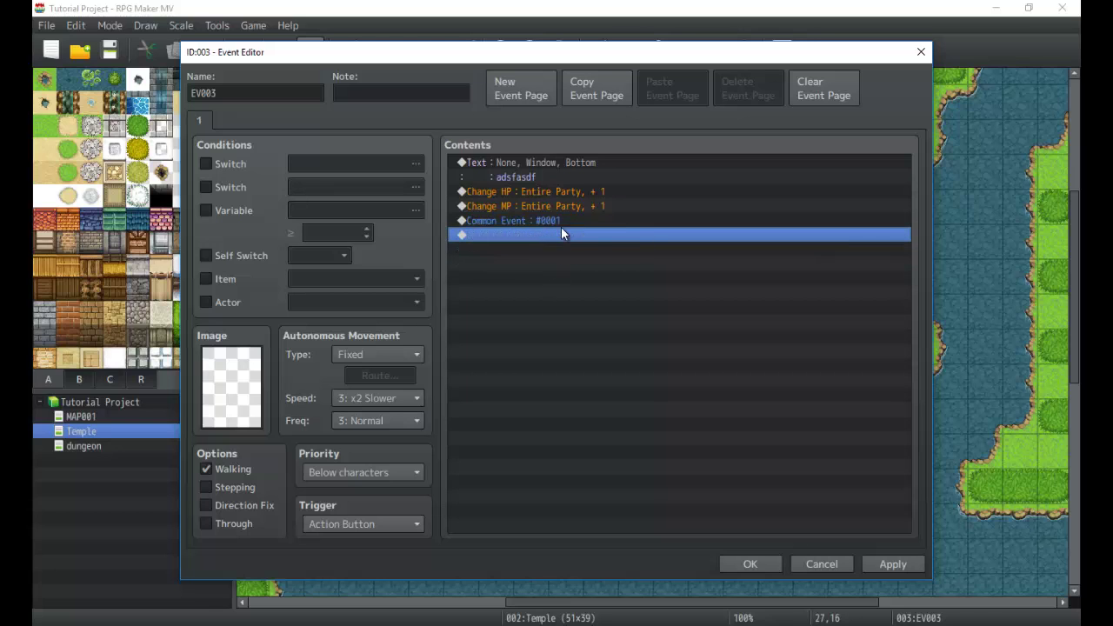
Step: Delete the Text, Change HP, Change MP and Common Event commands, save, and reopen EV003
click(557, 192)
click(554, 175)
click(553, 163)
key(Delete)
key(Delete)
key(Delete)
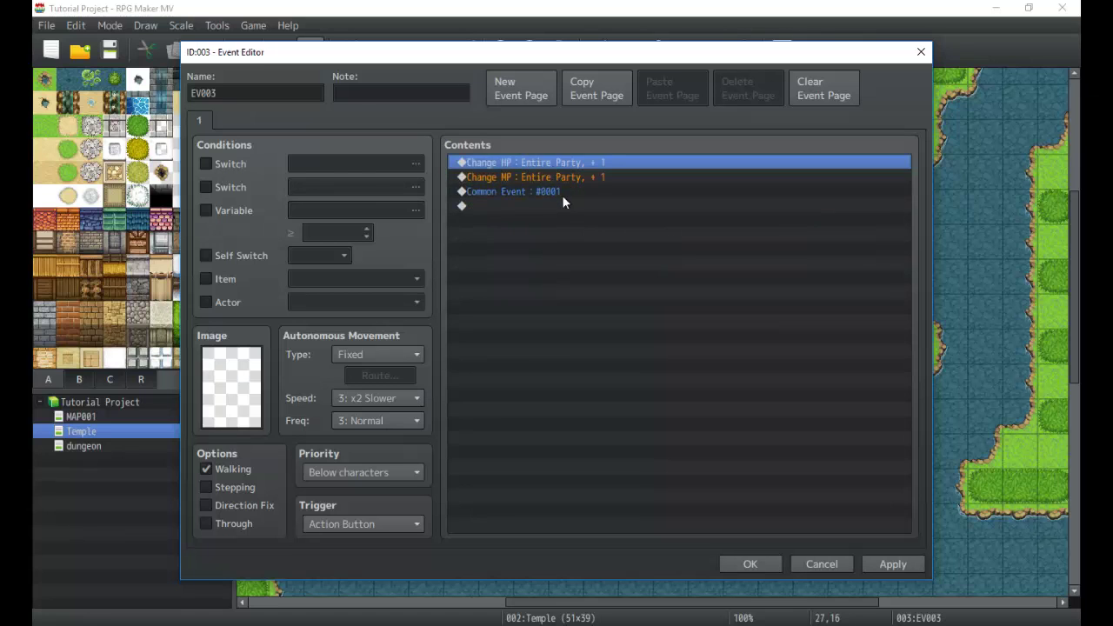
key(Delete)
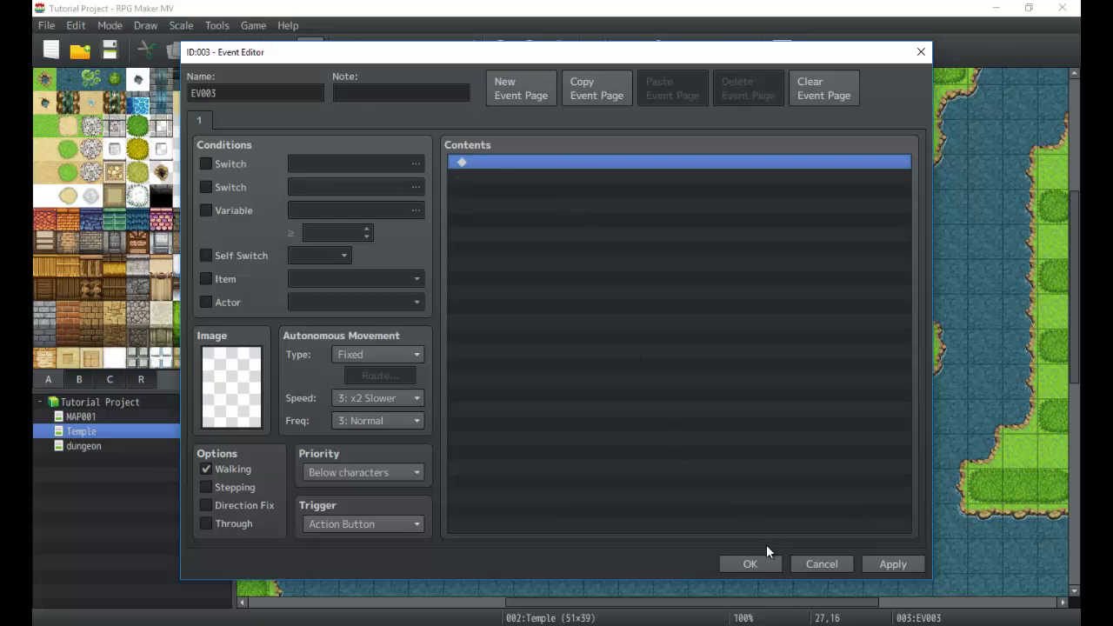
click(748, 561)
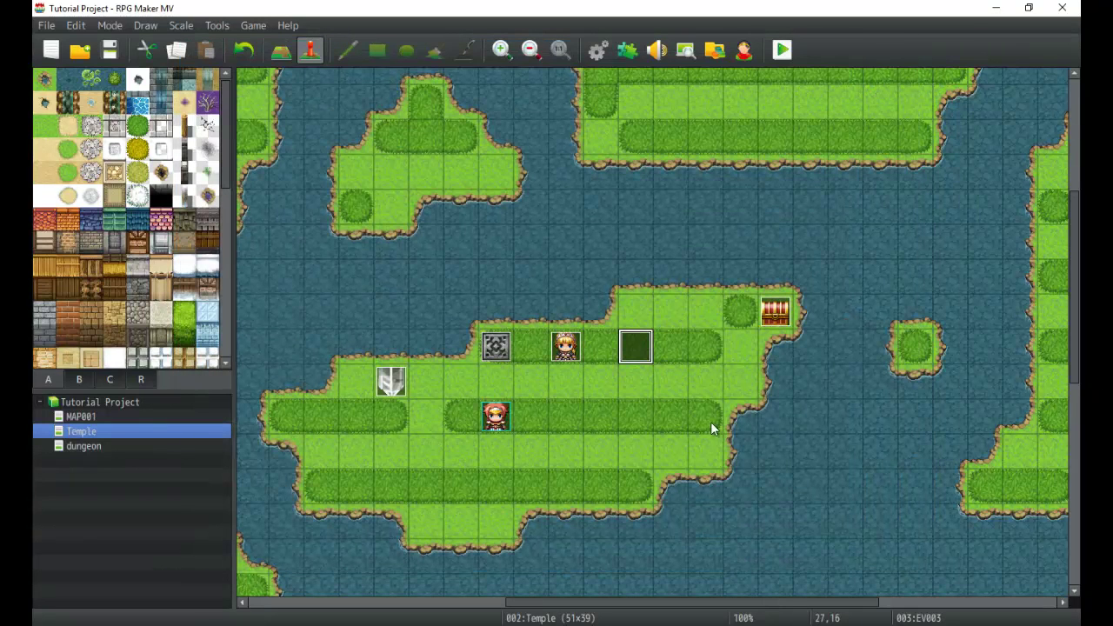
double_click(635, 346)
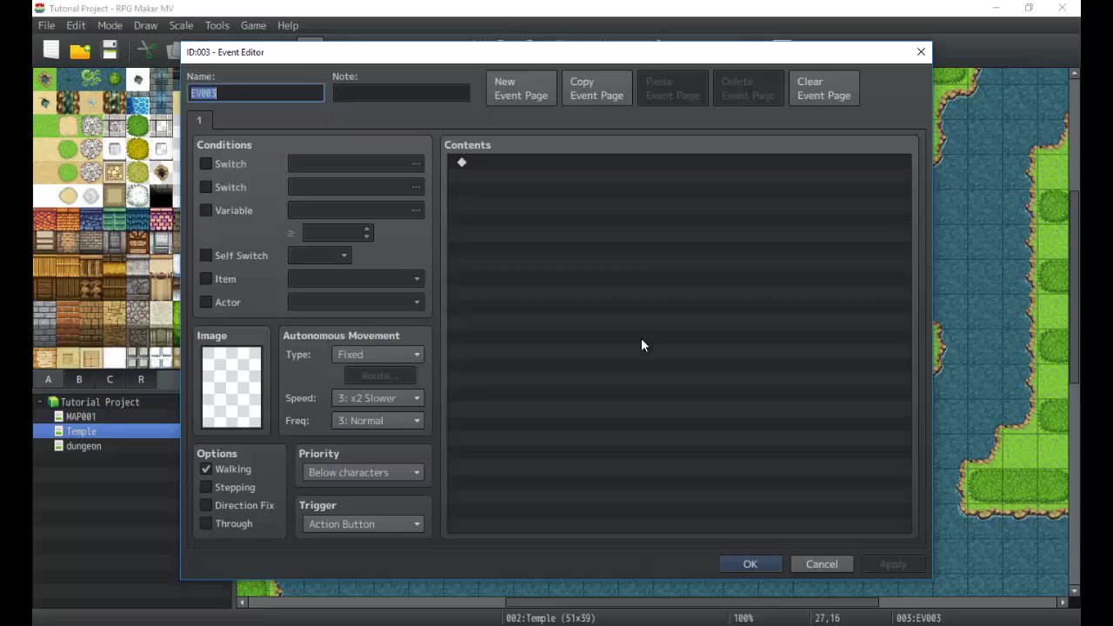
Step: Set EV003's image to the wooden door sprite from !Door1
click(642, 339)
double_click(644, 345)
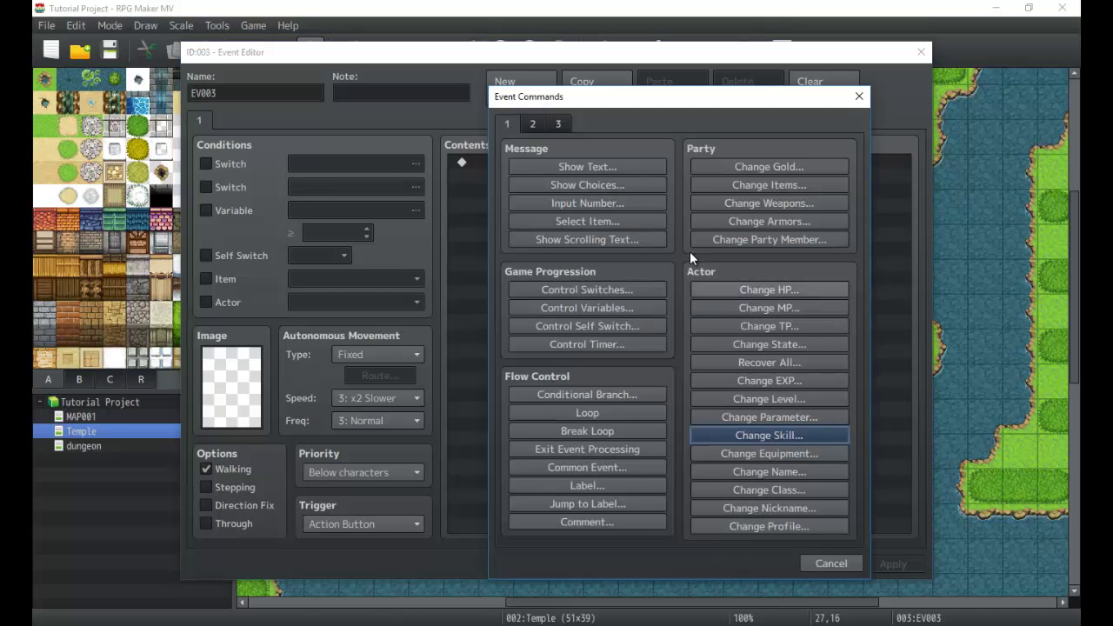
key(Escape)
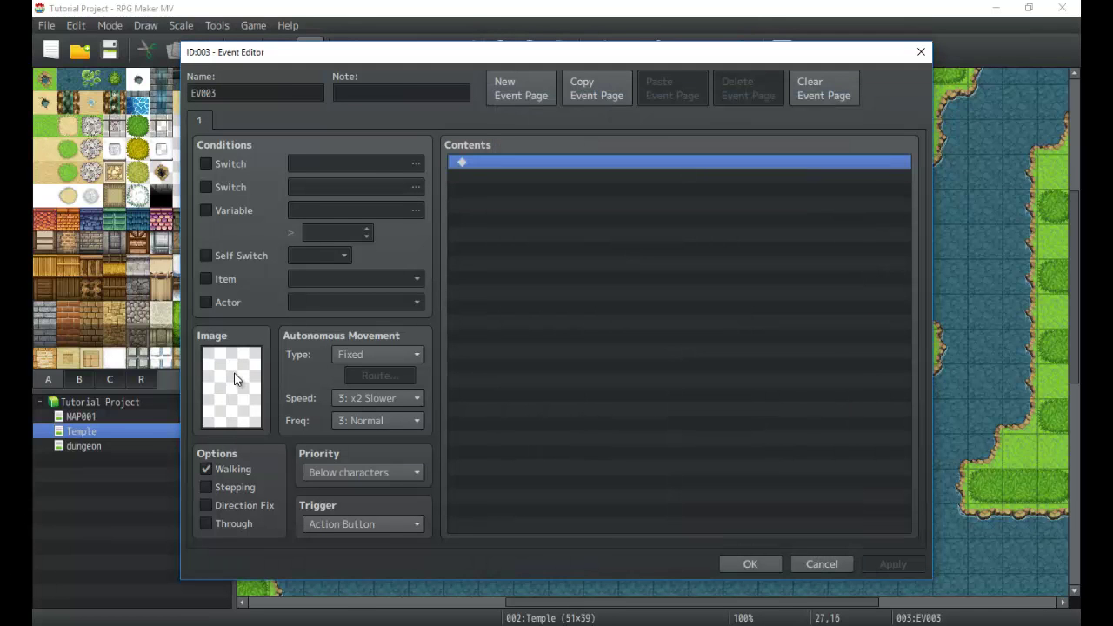
double_click(237, 369)
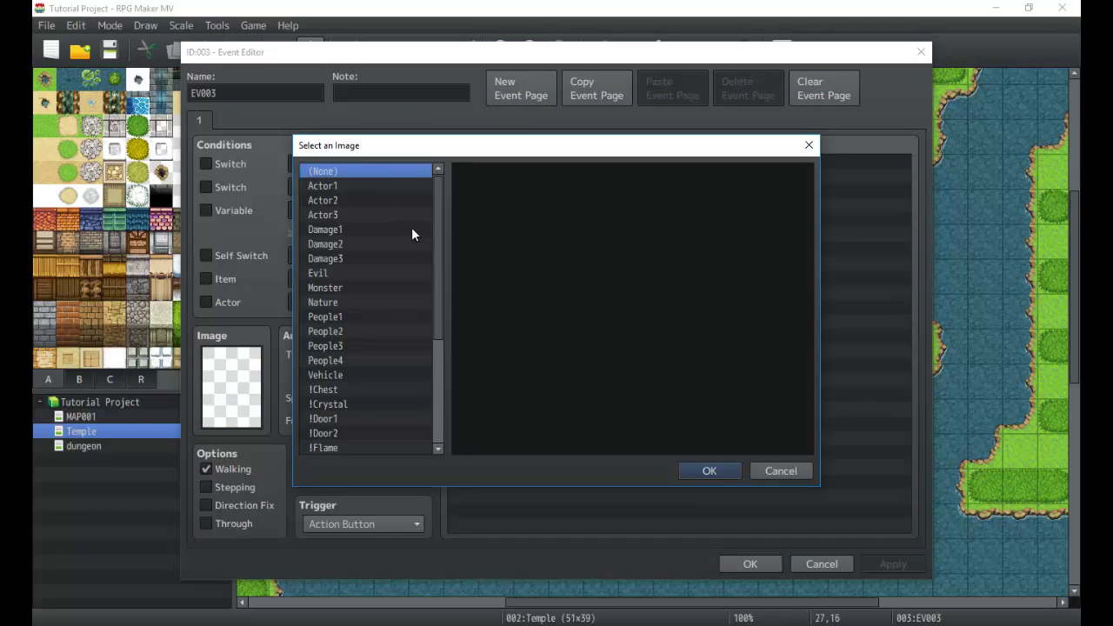
scroll(408, 239, down, 4)
click(367, 244)
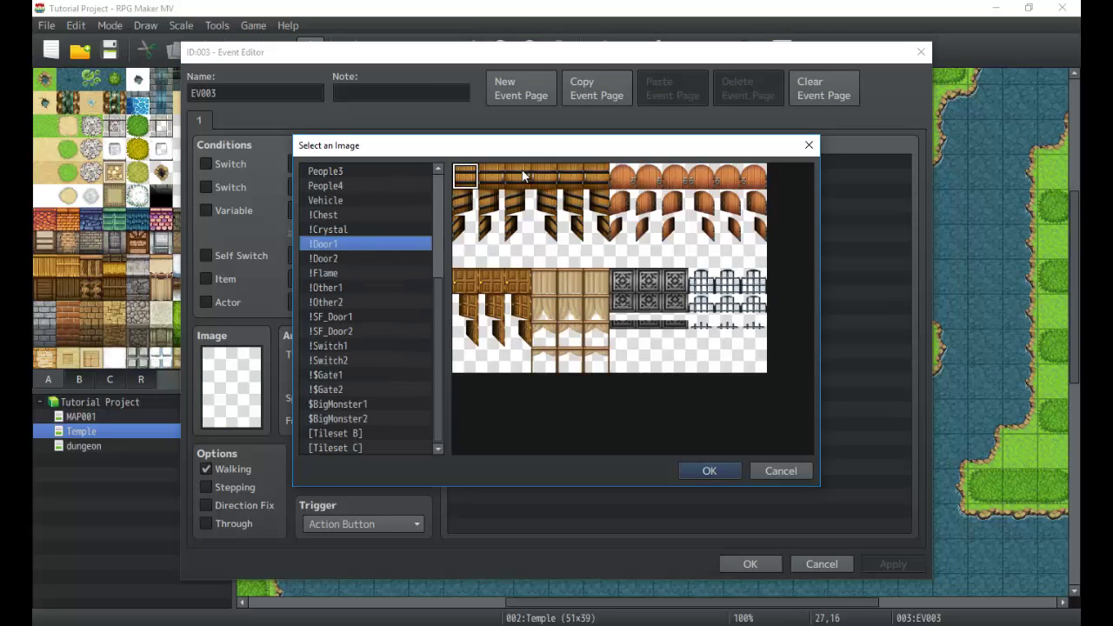
double_click(496, 169)
double_click(279, 95)
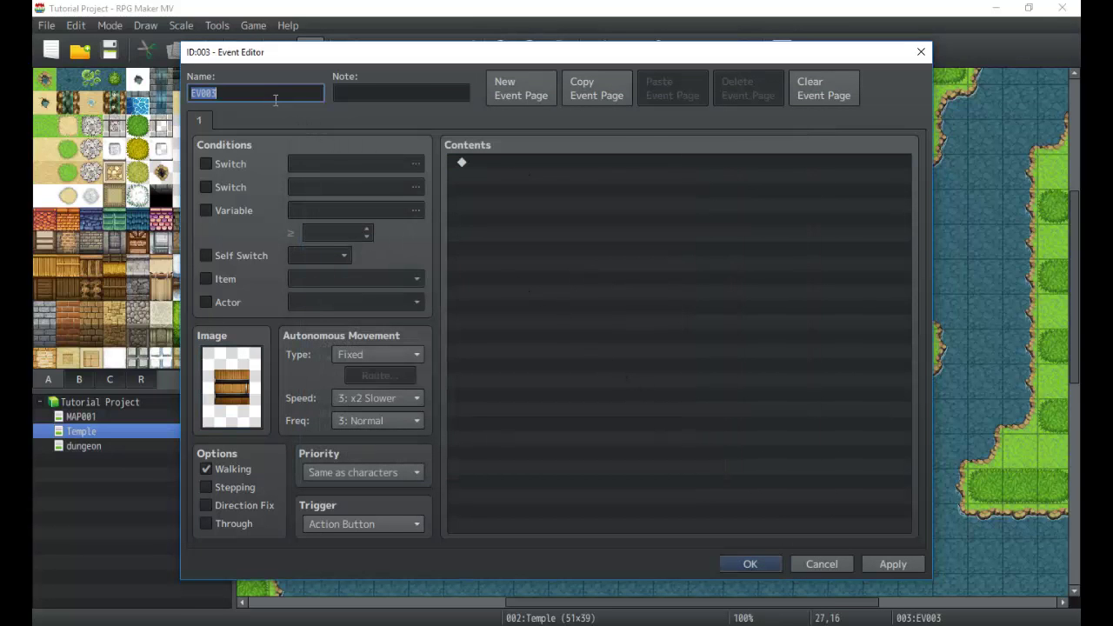
Step: Start a Player movement route with Turn Left and a 5-frame wait
double_click(559, 338)
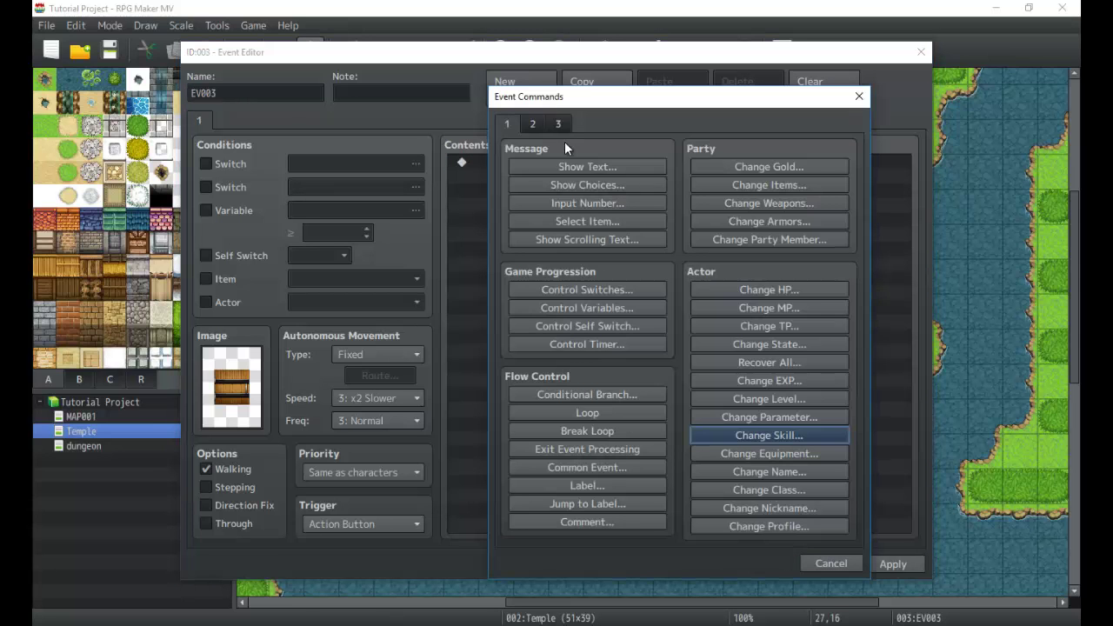
click(531, 126)
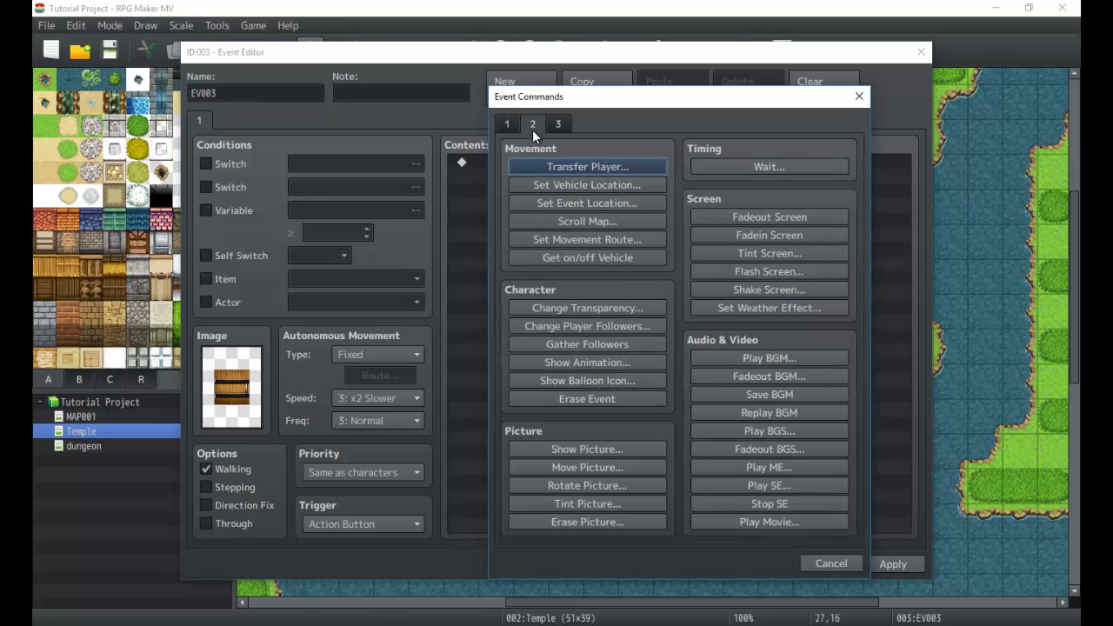
click(572, 239)
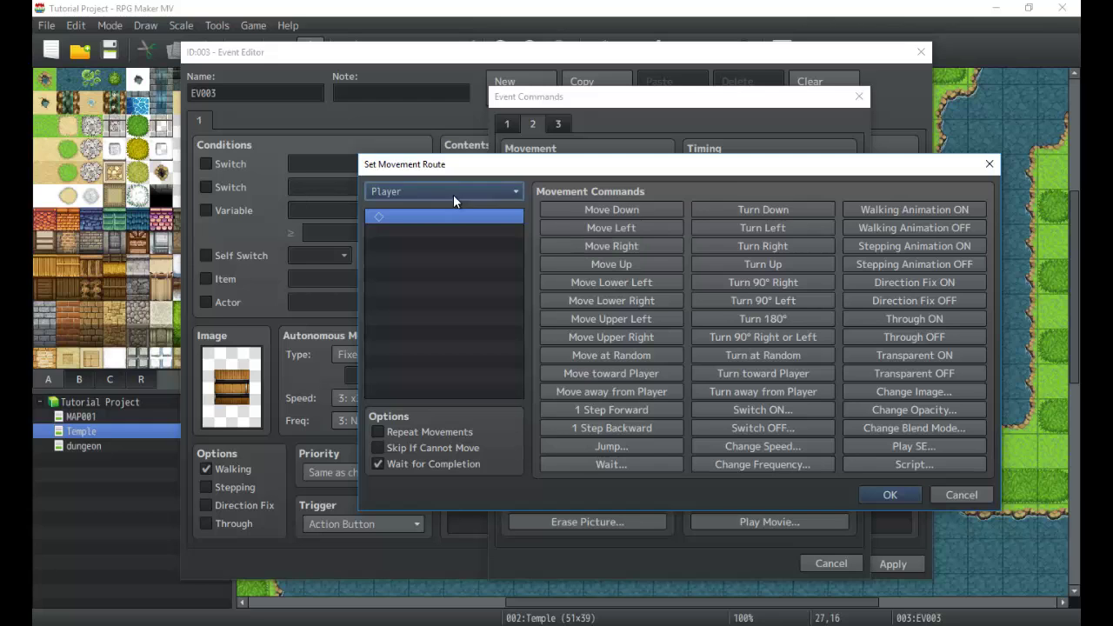
click(757, 227)
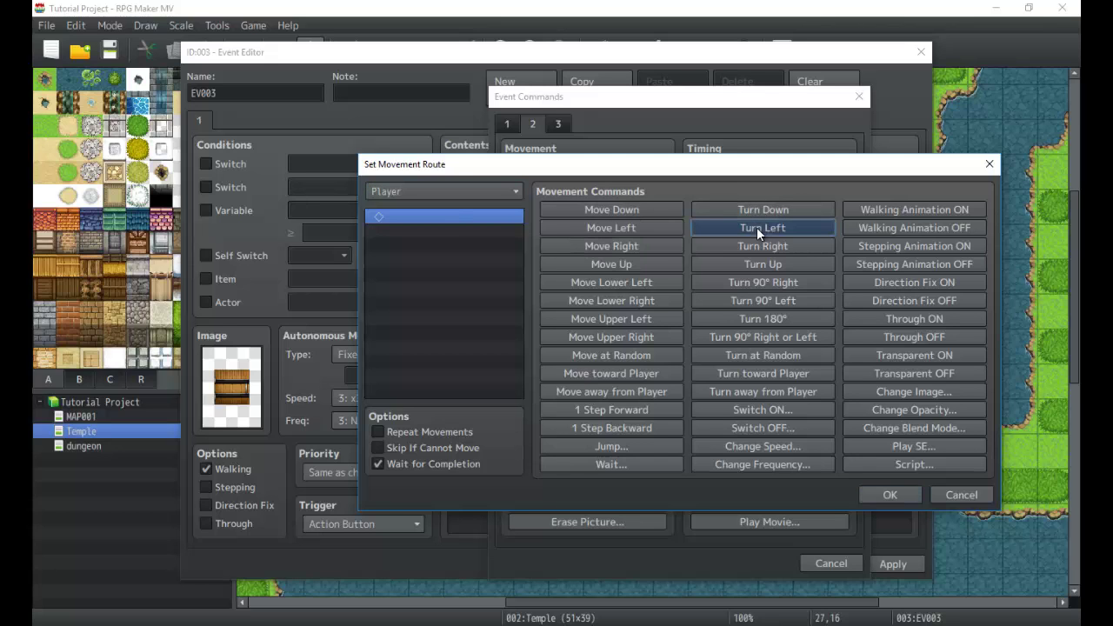
click(611, 465)
text(5)
click(654, 369)
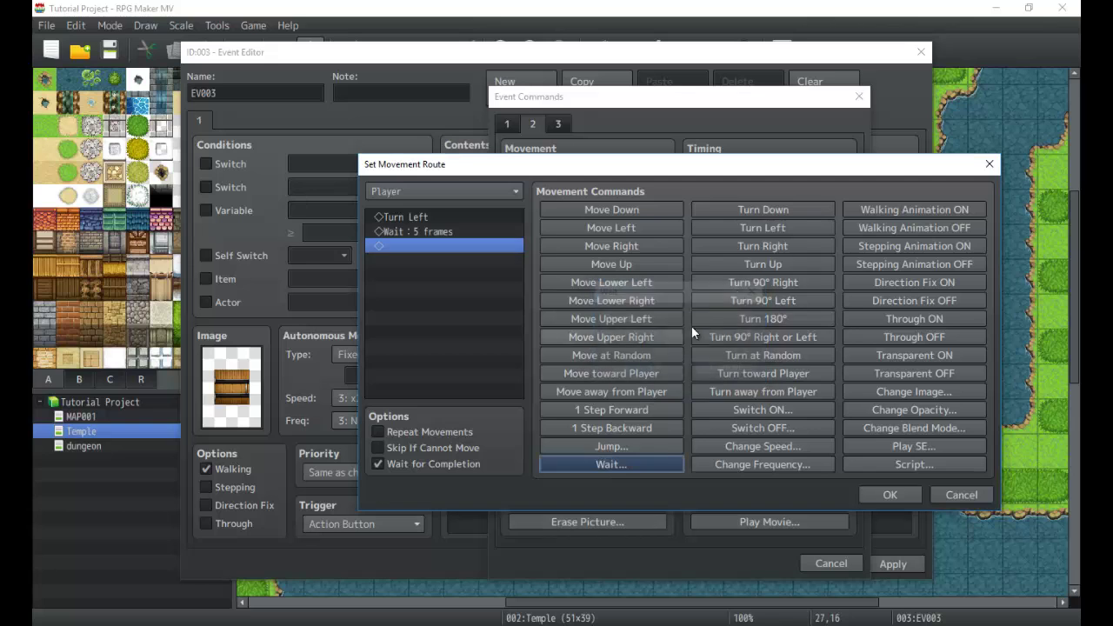
Step: Add Turn Right, a 5-frame wait, Turn Up and Through ON, then insert the route
click(772, 249)
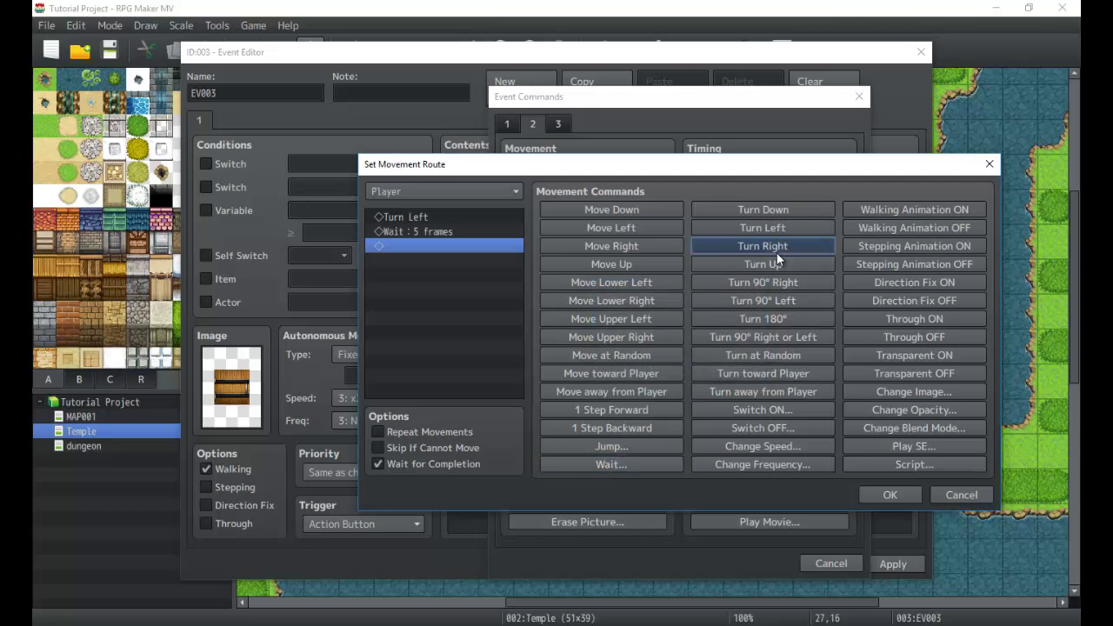
click(619, 464)
text(5)
click(648, 368)
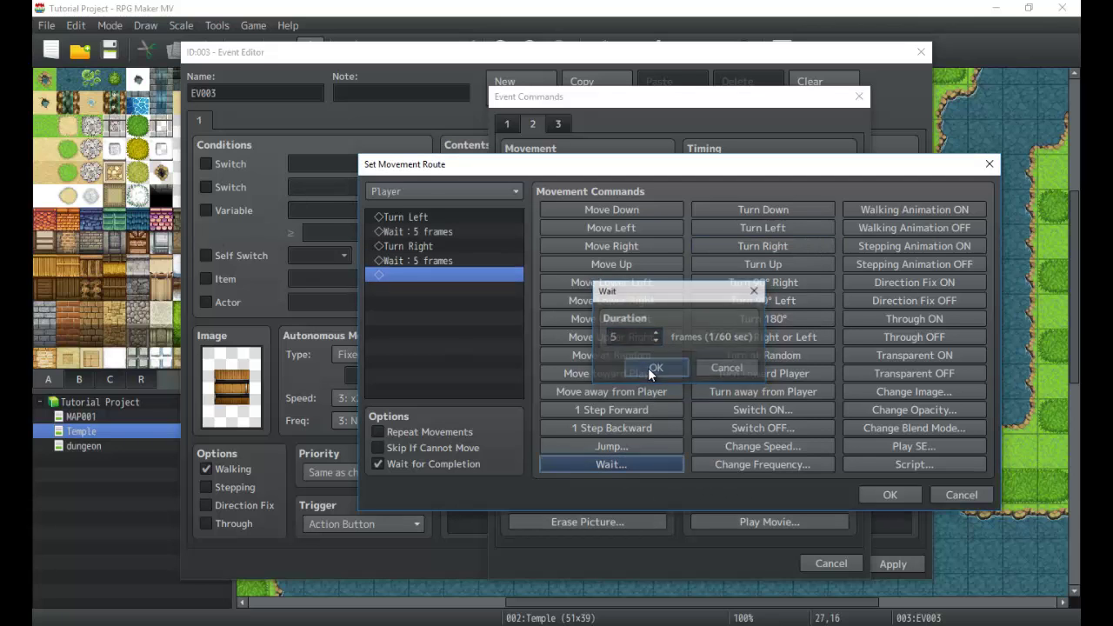
click(749, 268)
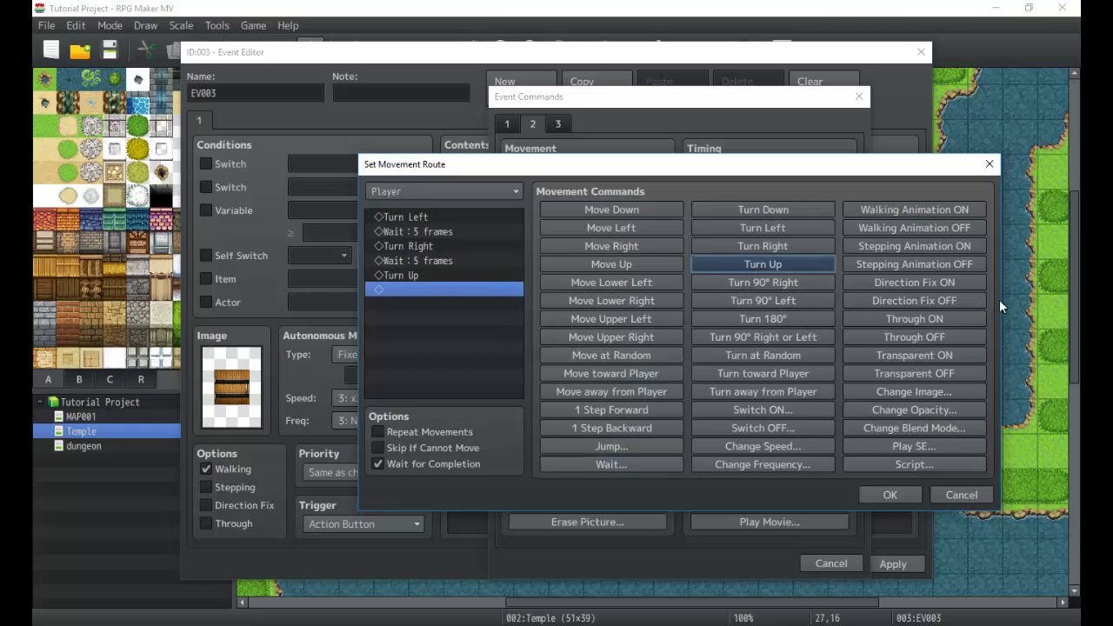
click(927, 320)
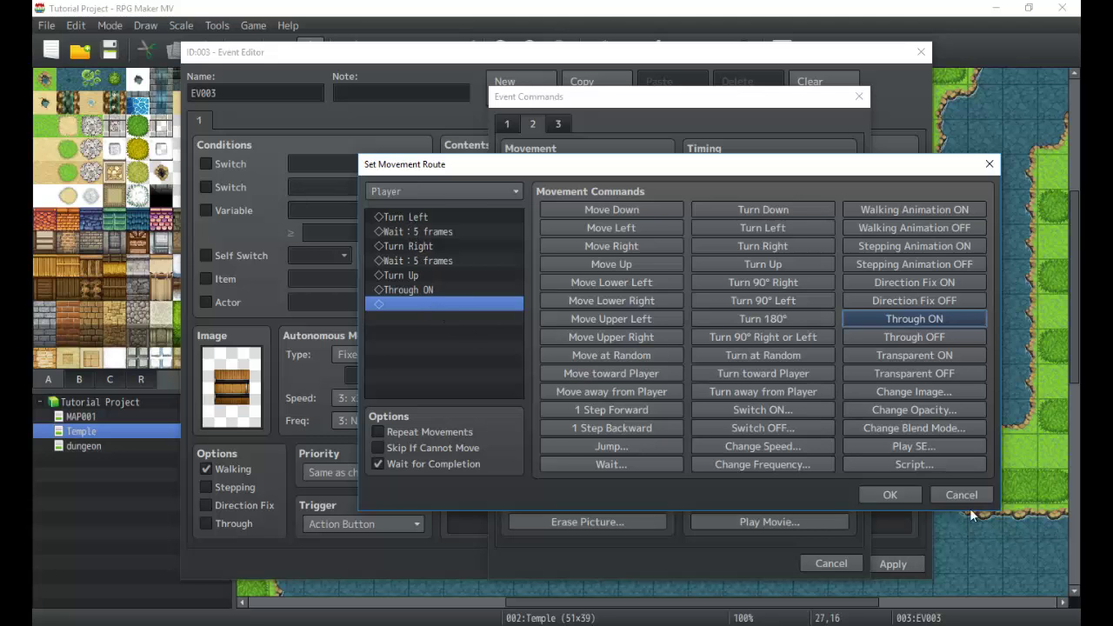
click(908, 494)
Step: Select the movement route block to insert a new command above it
click(584, 163)
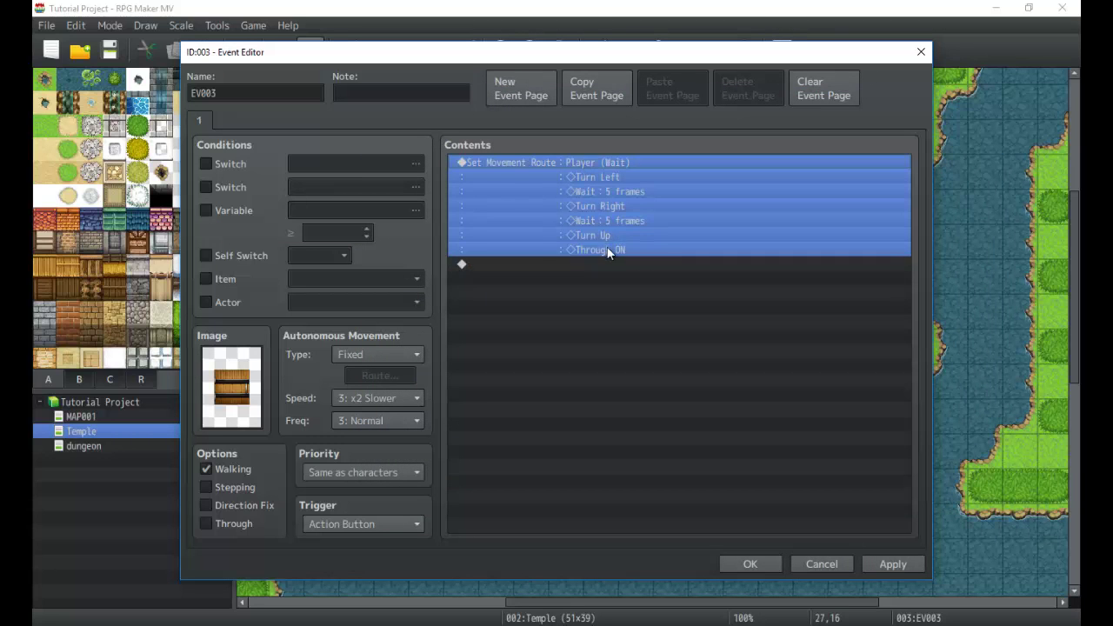
click(611, 267)
click(621, 162)
key(Insert)
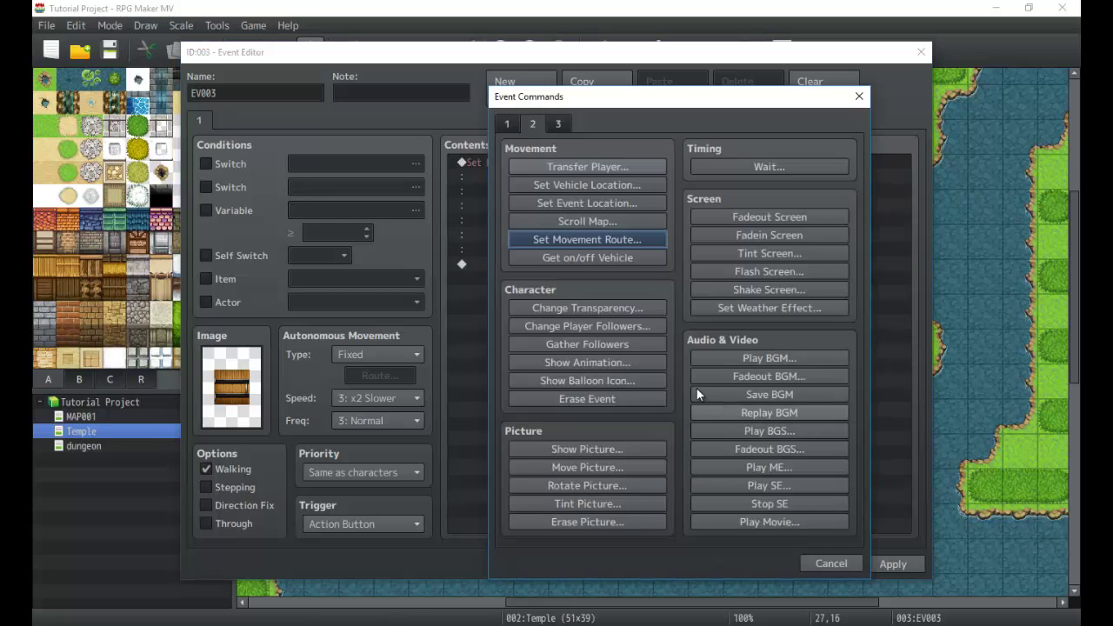
Step: Add a Conditional Branch on Self Switch A is ON with an Else branch
click(509, 124)
click(566, 394)
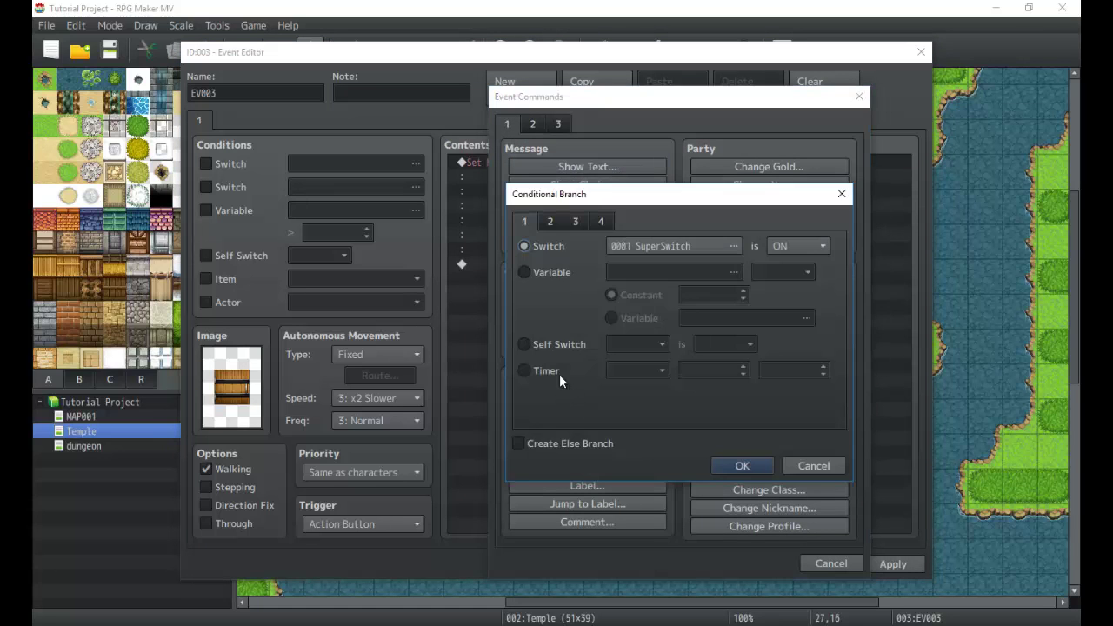
click(561, 343)
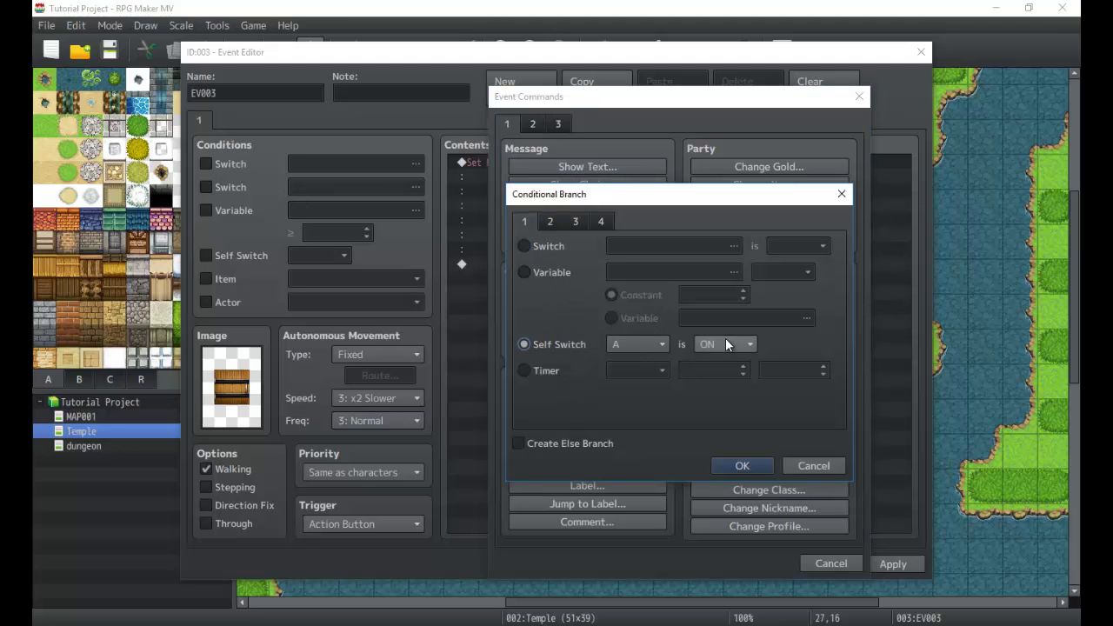
click(744, 463)
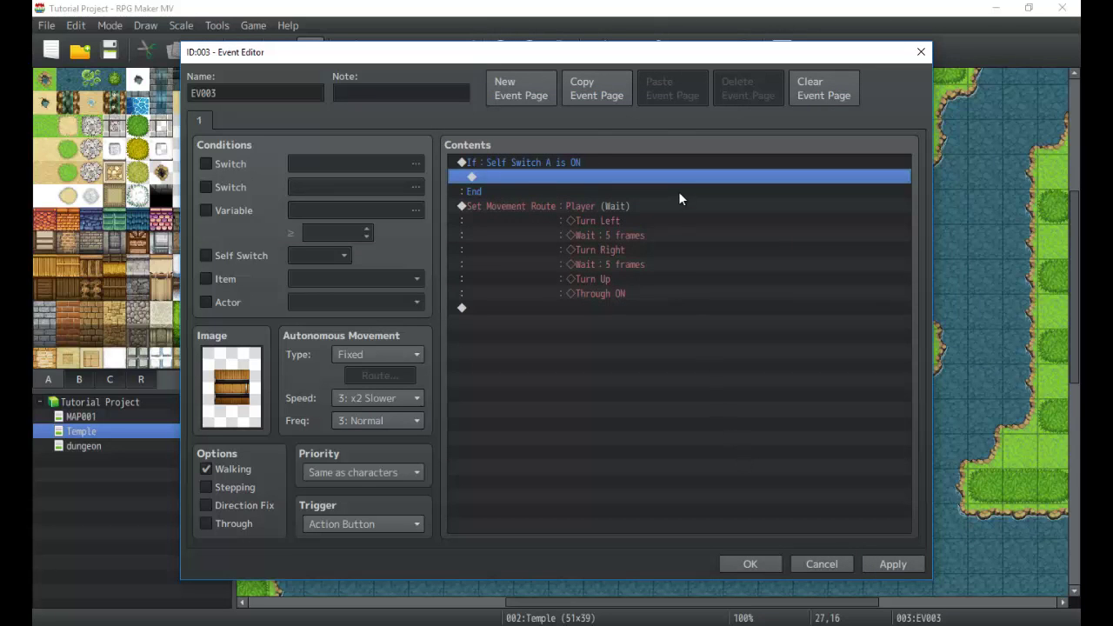
click(667, 206)
click(623, 170)
double_click(605, 160)
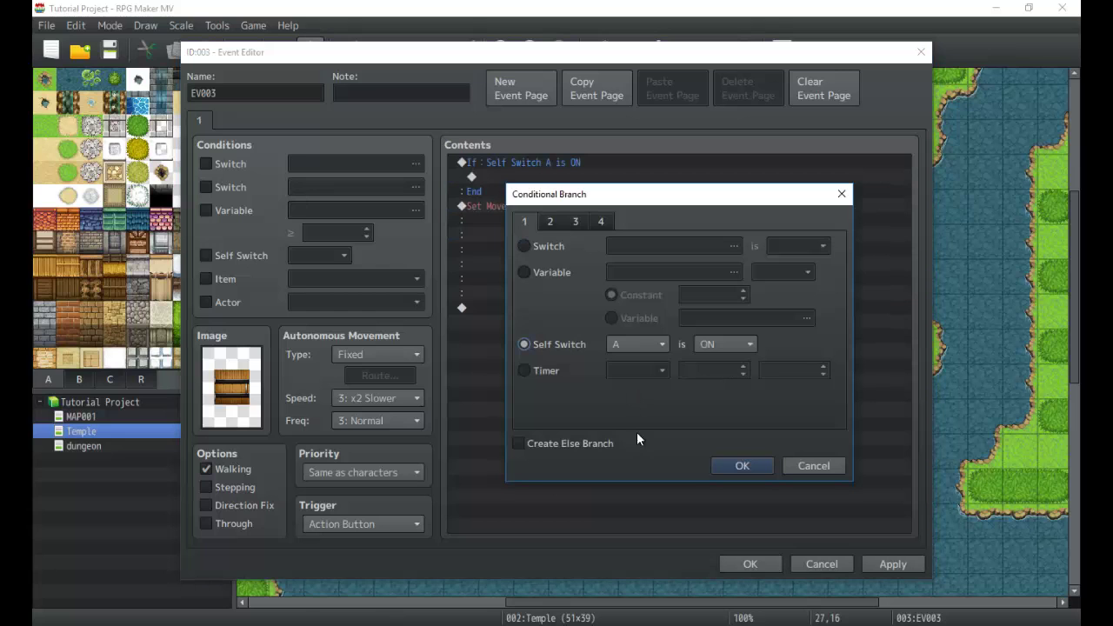
click(569, 442)
click(739, 464)
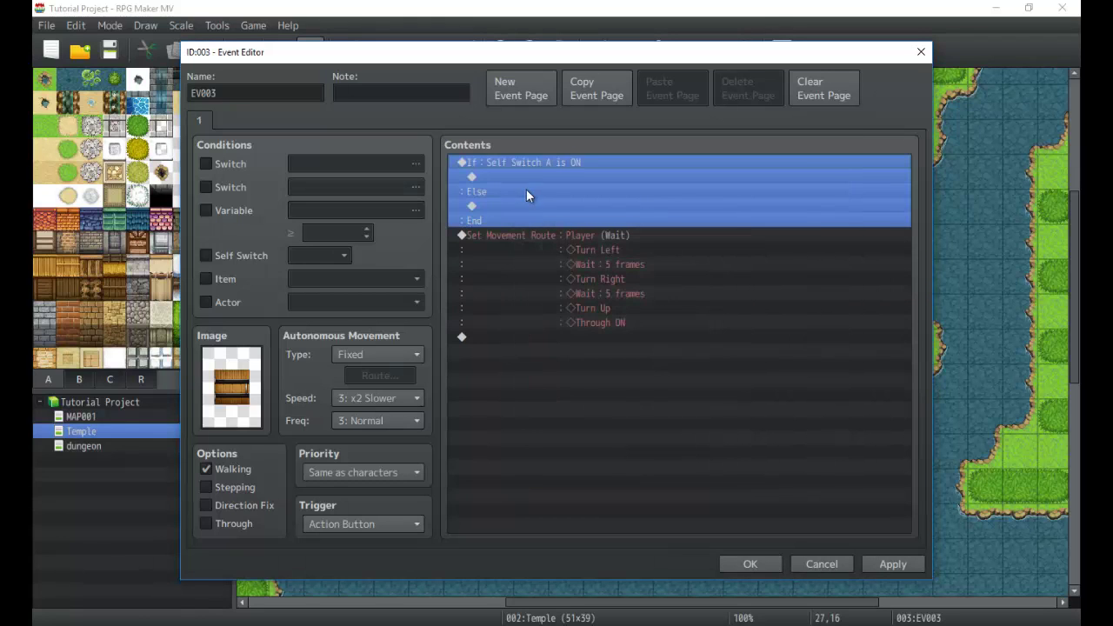
Step: Move the Player movement route under the Else branch
click(552, 236)
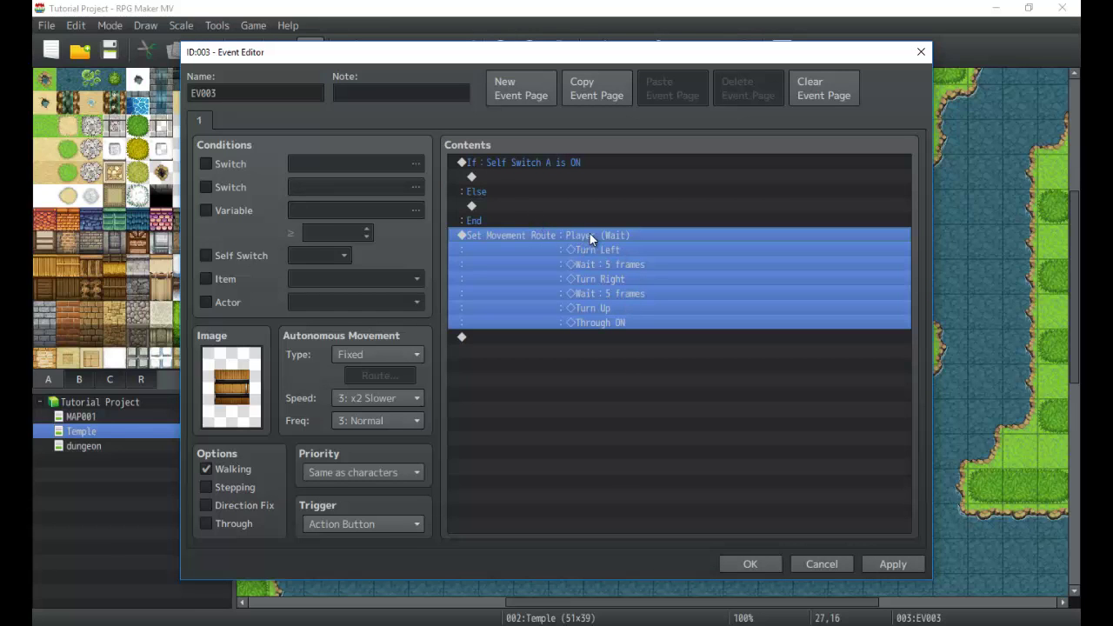
click(550, 206)
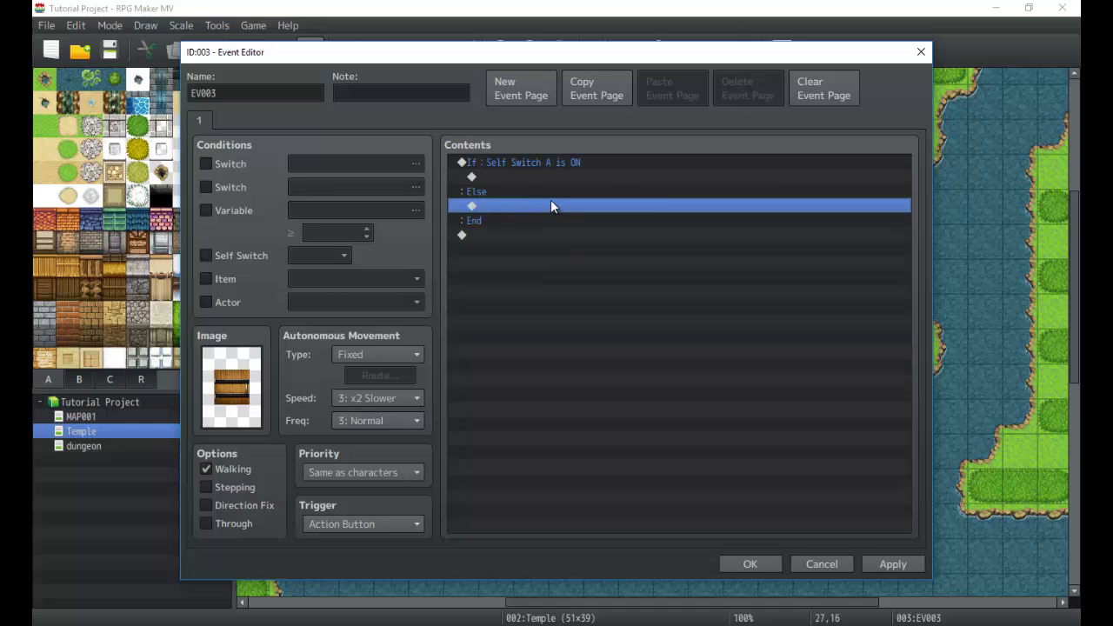
key(ctrl+v)
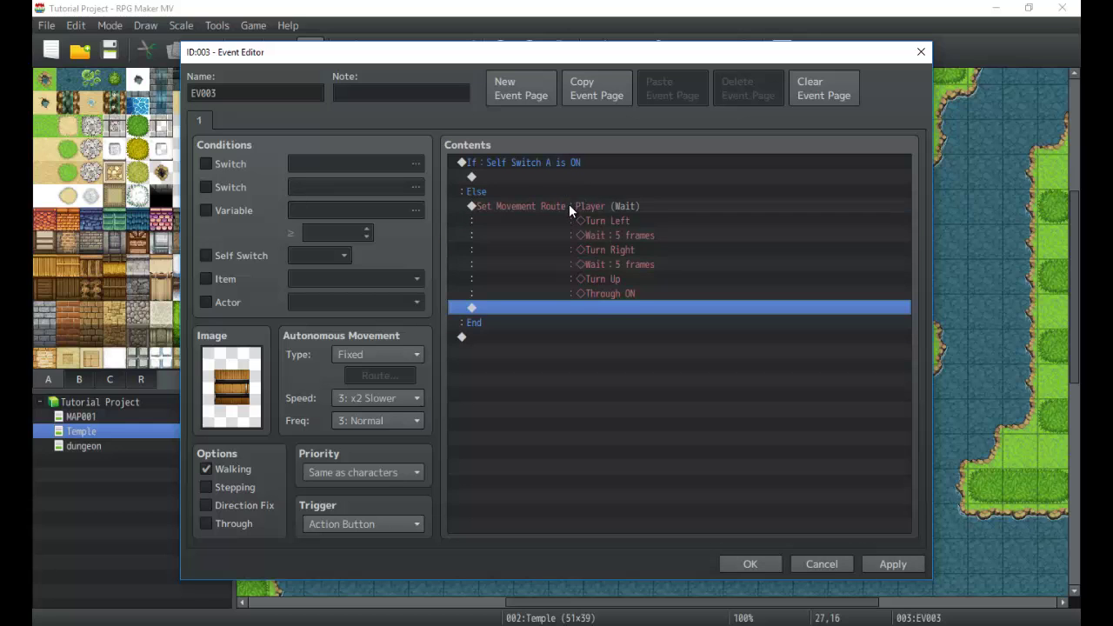
click(568, 205)
click(611, 323)
click(606, 209)
click(616, 219)
click(611, 210)
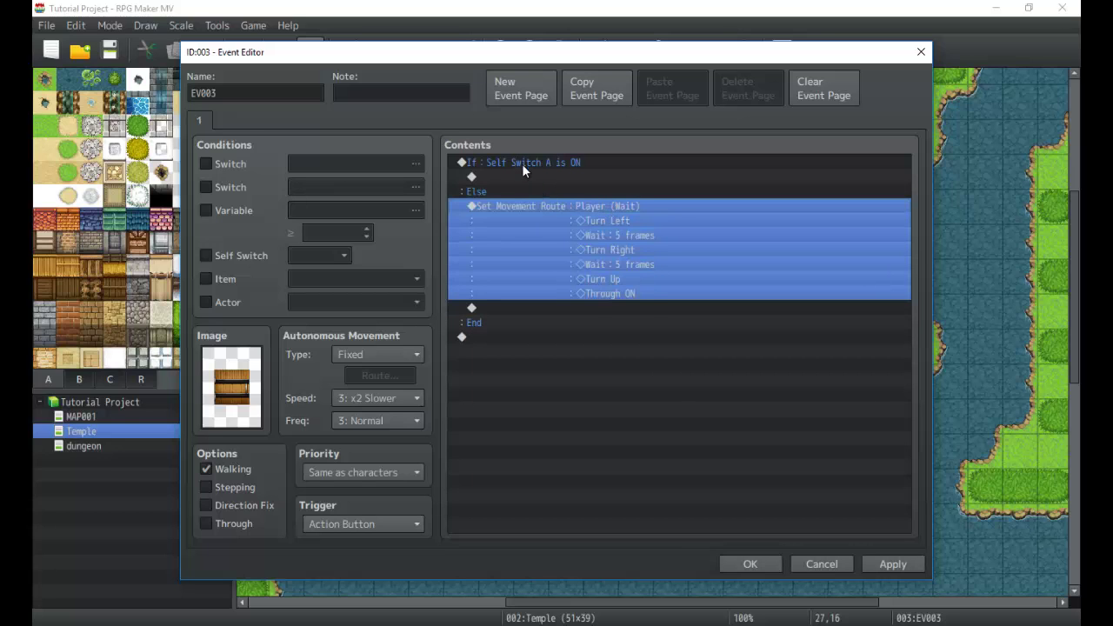
click(579, 321)
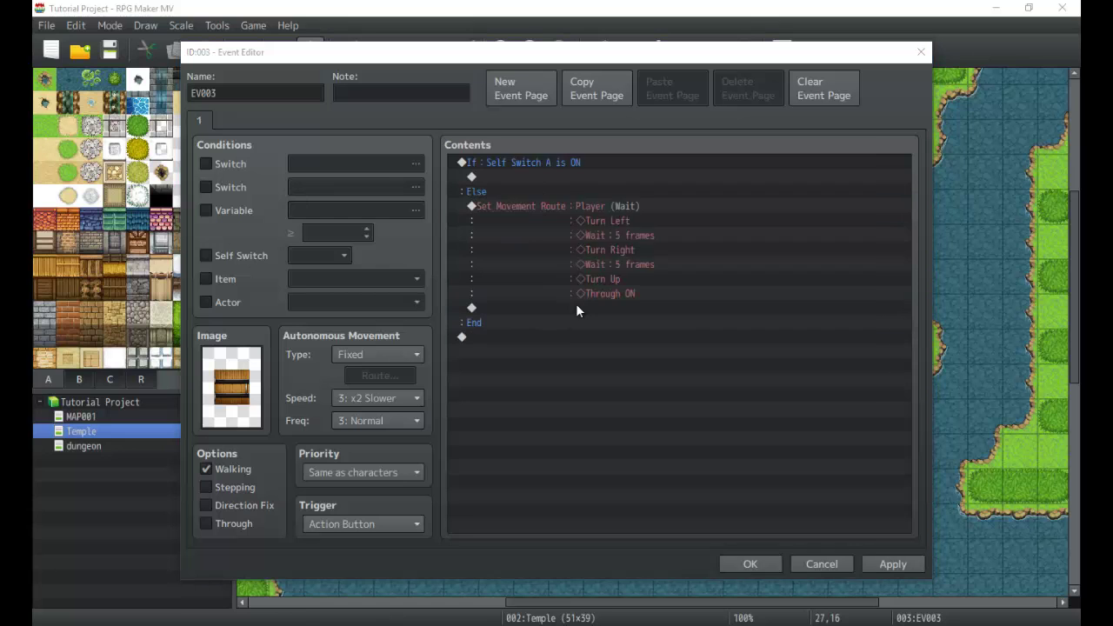
Step: Add Control Self Switch A = ON after the Else movement route
double_click(575, 305)
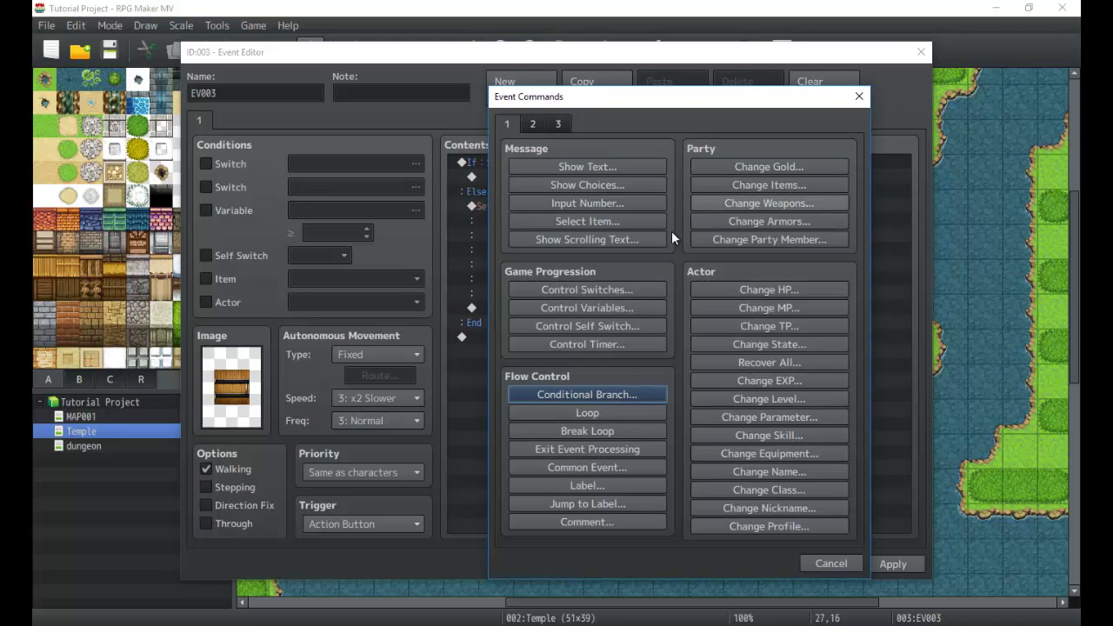
click(587, 328)
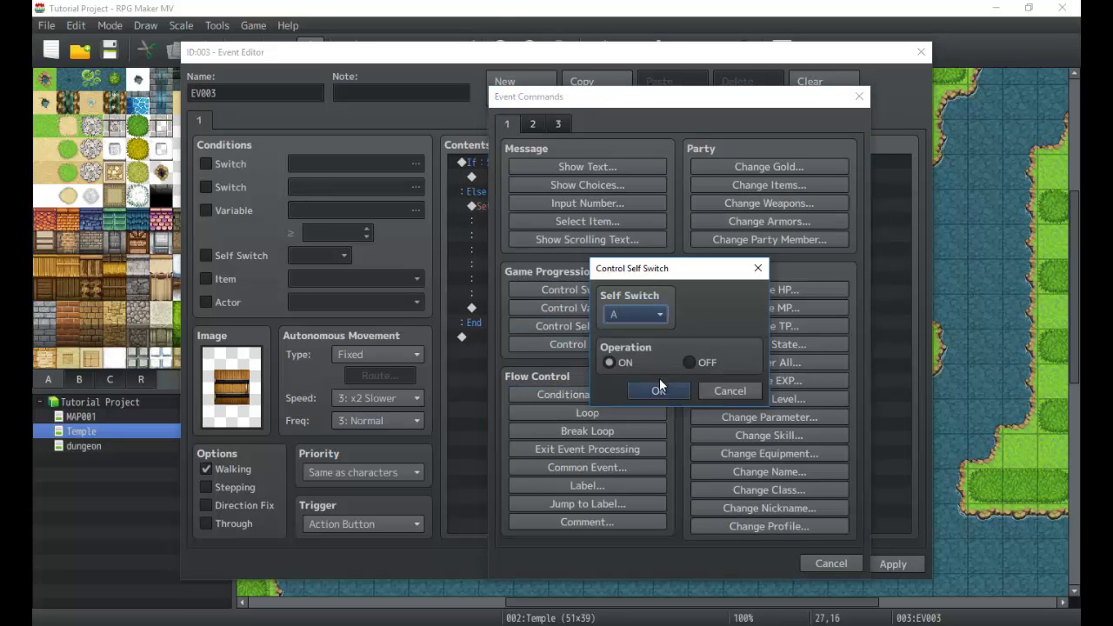
click(658, 390)
click(608, 310)
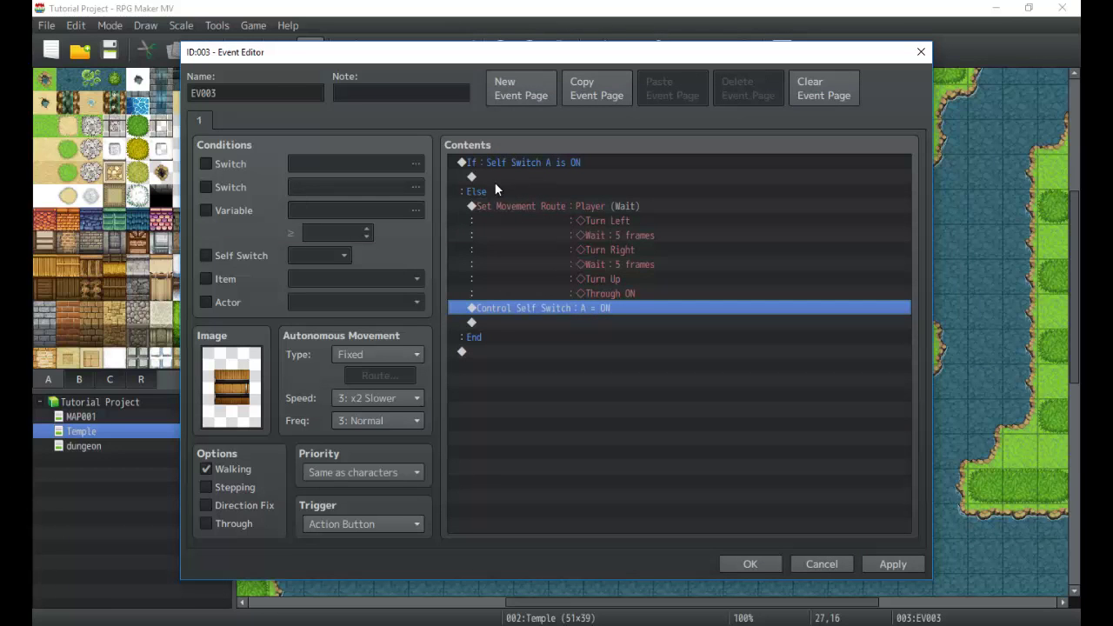
click(558, 203)
click(577, 308)
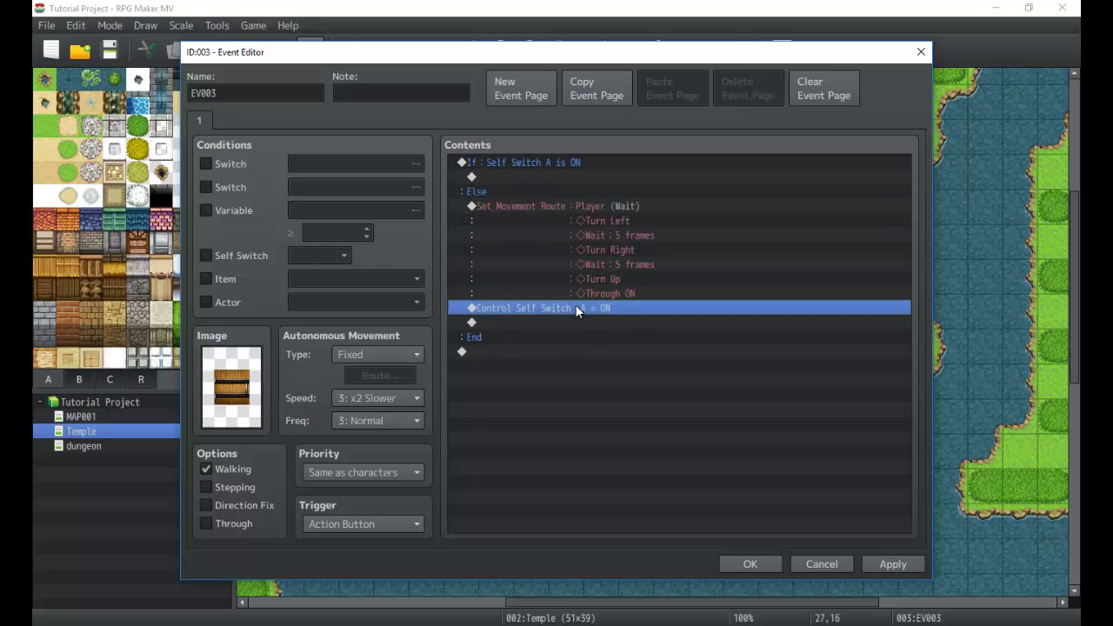
click(551, 207)
Step: Add Control Self Switch A = OFF under the If line
double_click(534, 178)
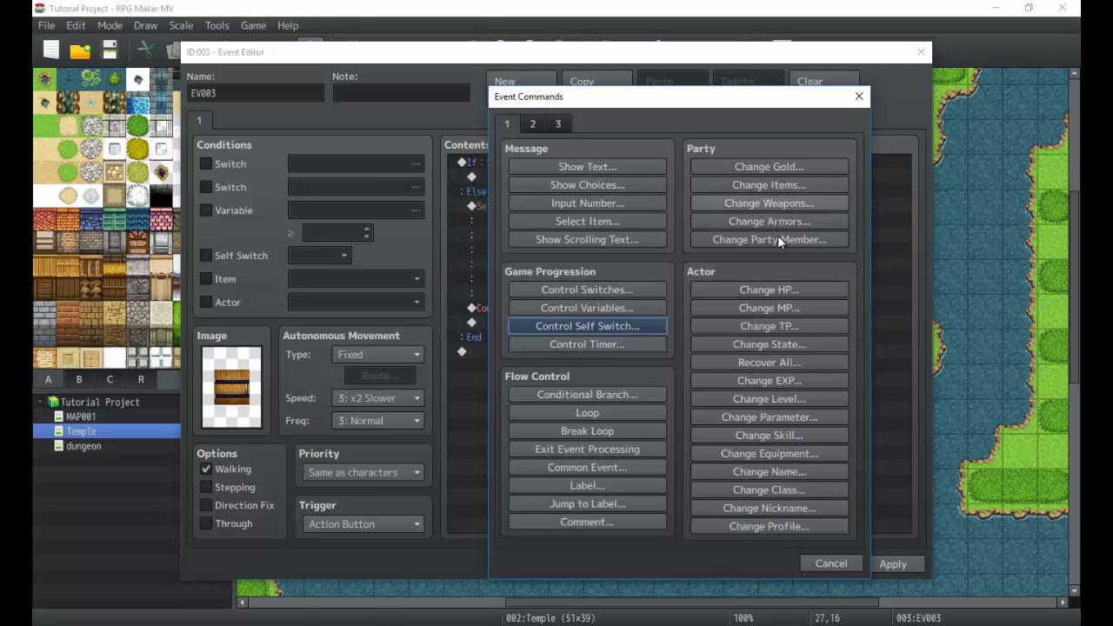
click(625, 328)
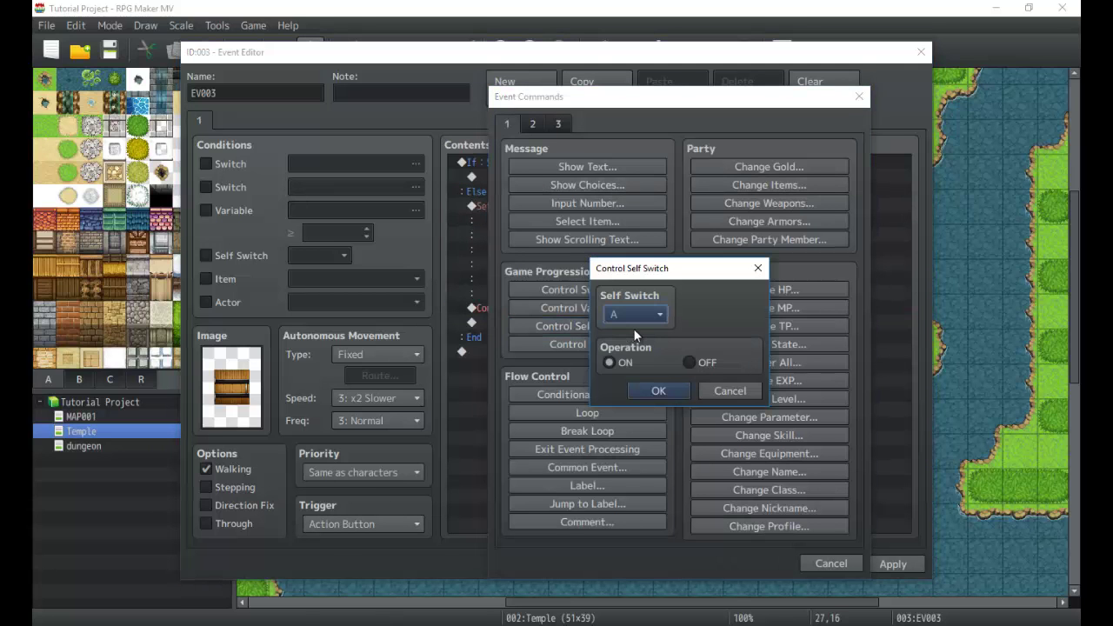
click(687, 366)
click(674, 389)
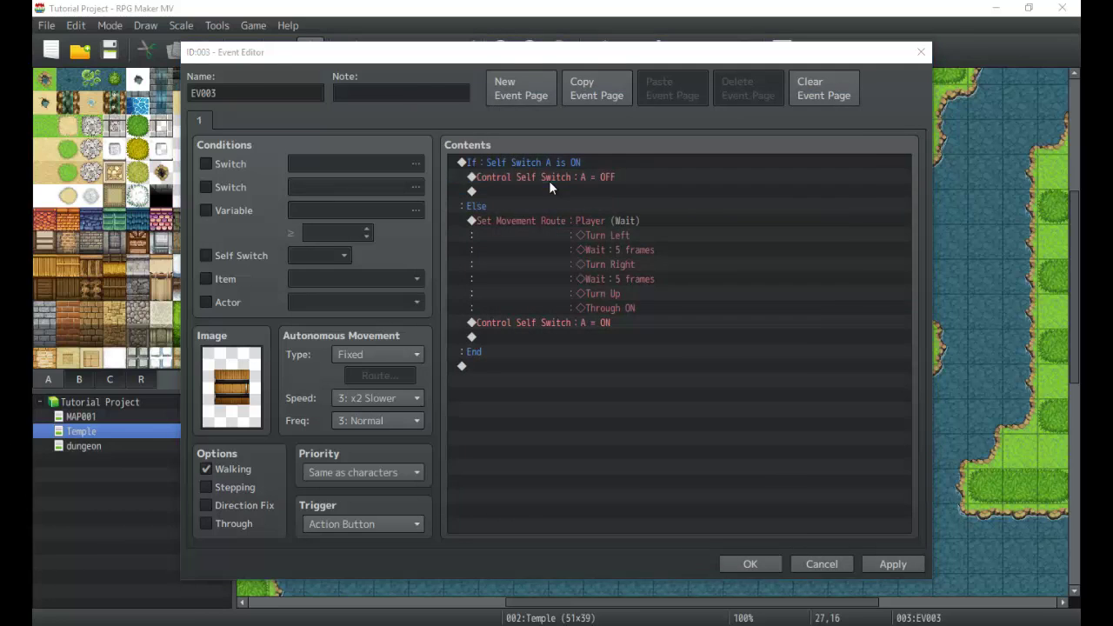
double_click(549, 183)
click(533, 123)
Step: Insert a Player route in the If branch: Turn Right, Wait 5, Turn Left, Wait 5, Turn Down, Through OFF
click(574, 237)
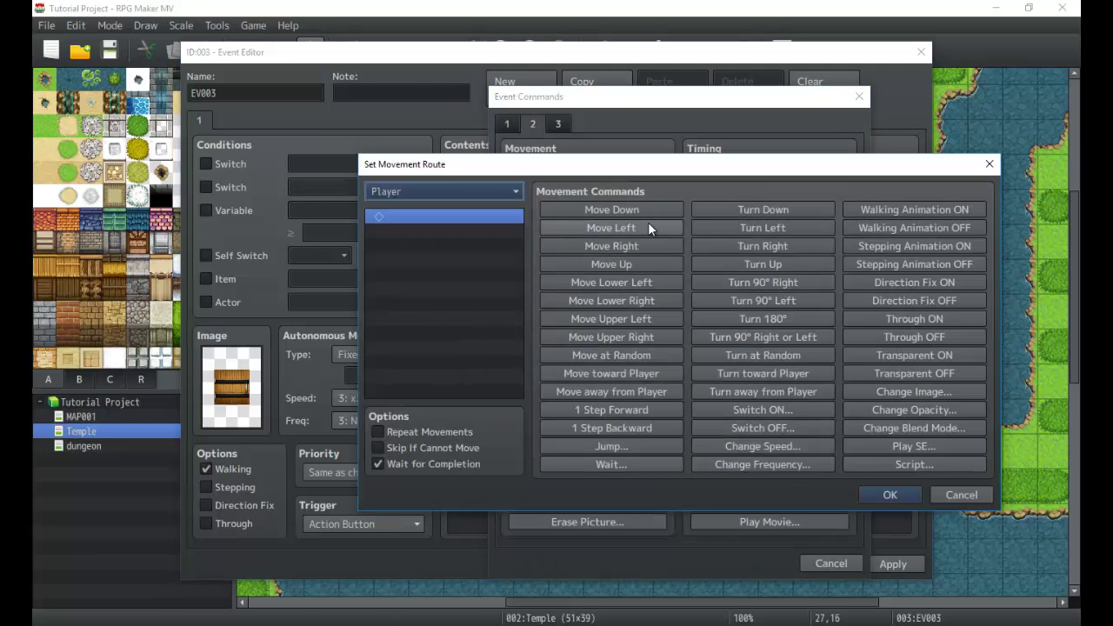
click(763, 247)
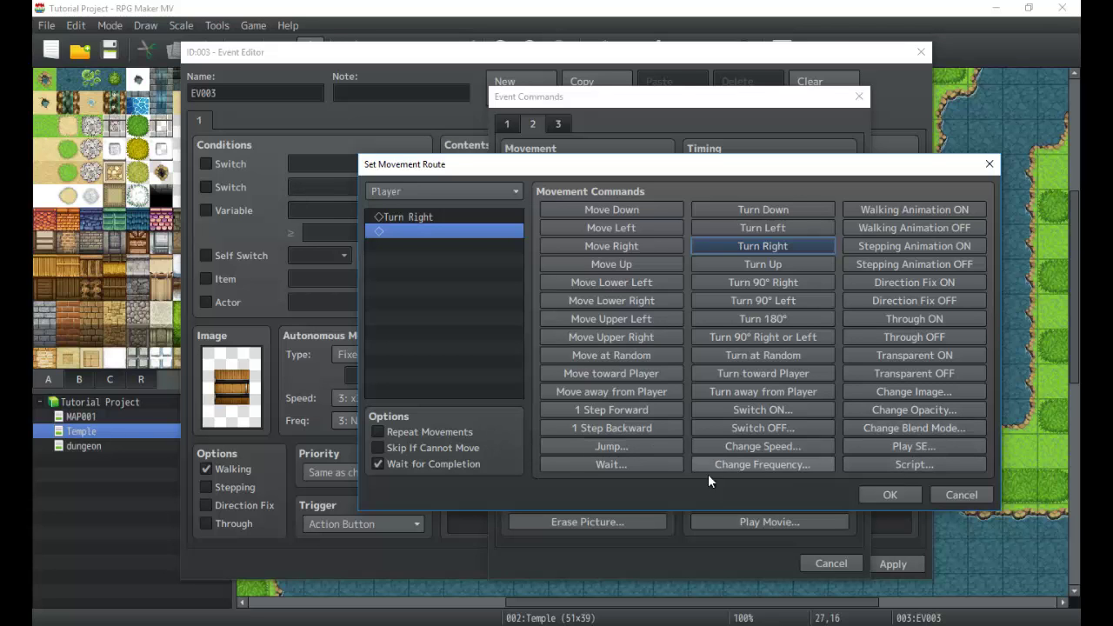
click(611, 464)
text(5)
click(648, 370)
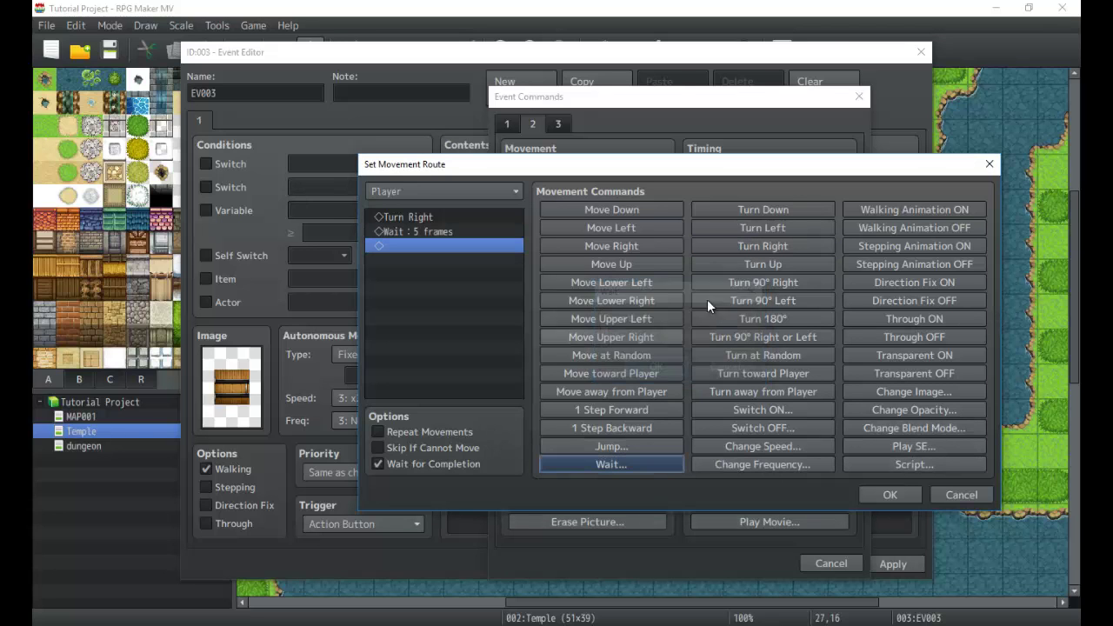
click(770, 229)
click(593, 464)
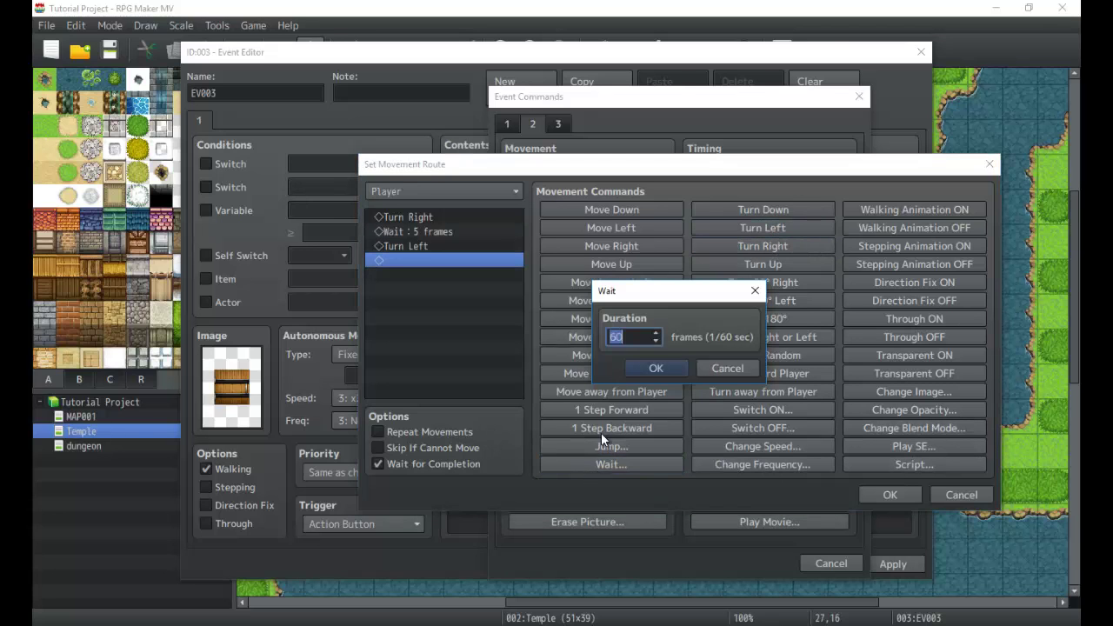
click(655, 369)
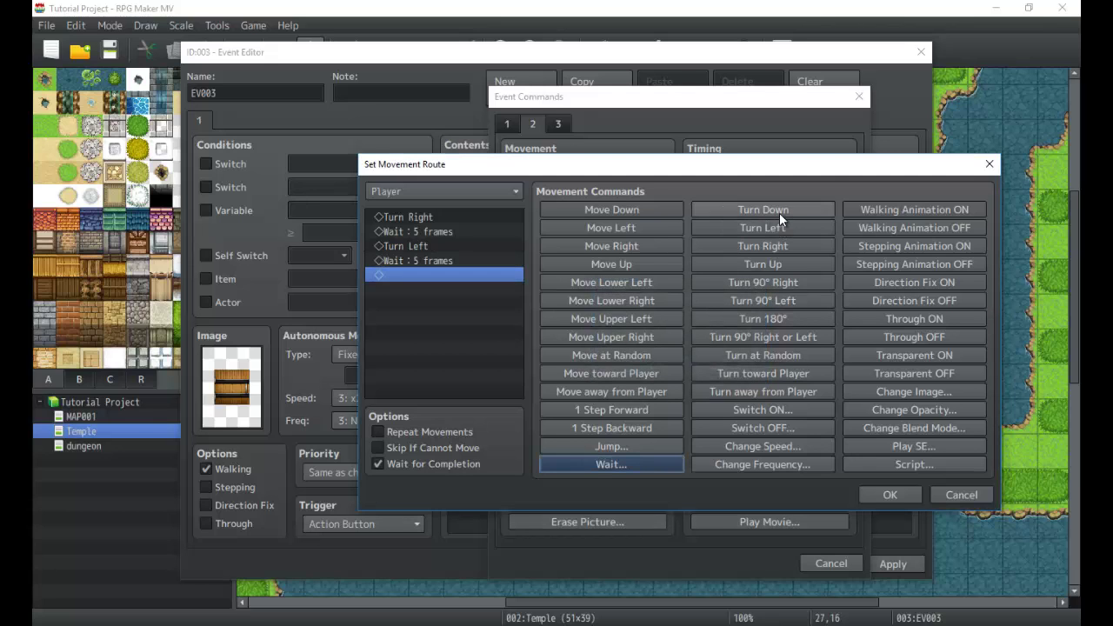
click(779, 211)
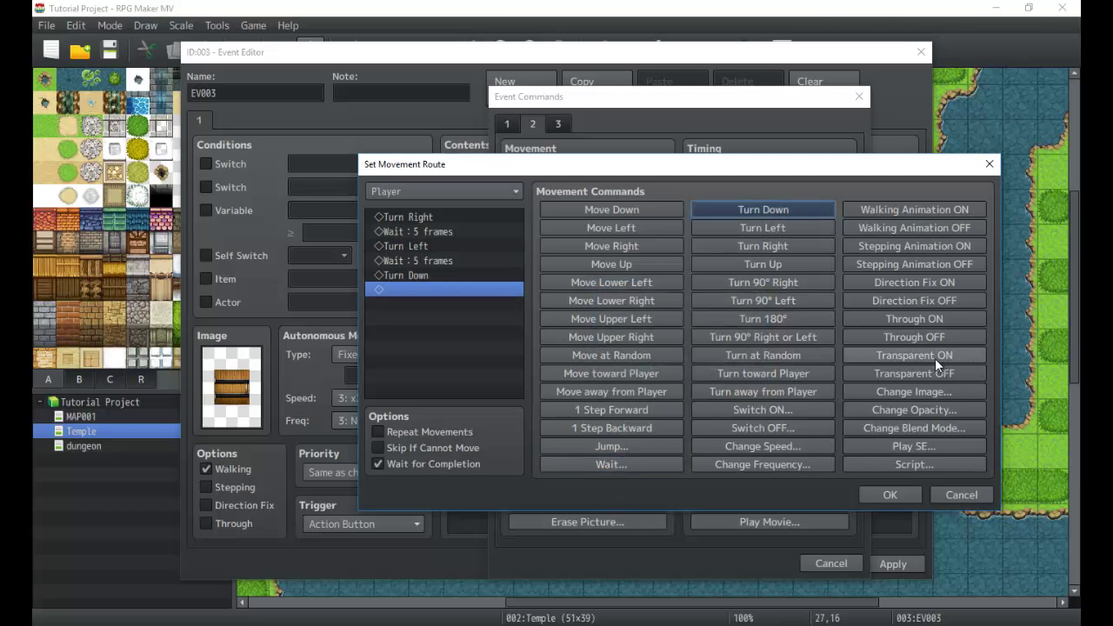
click(927, 338)
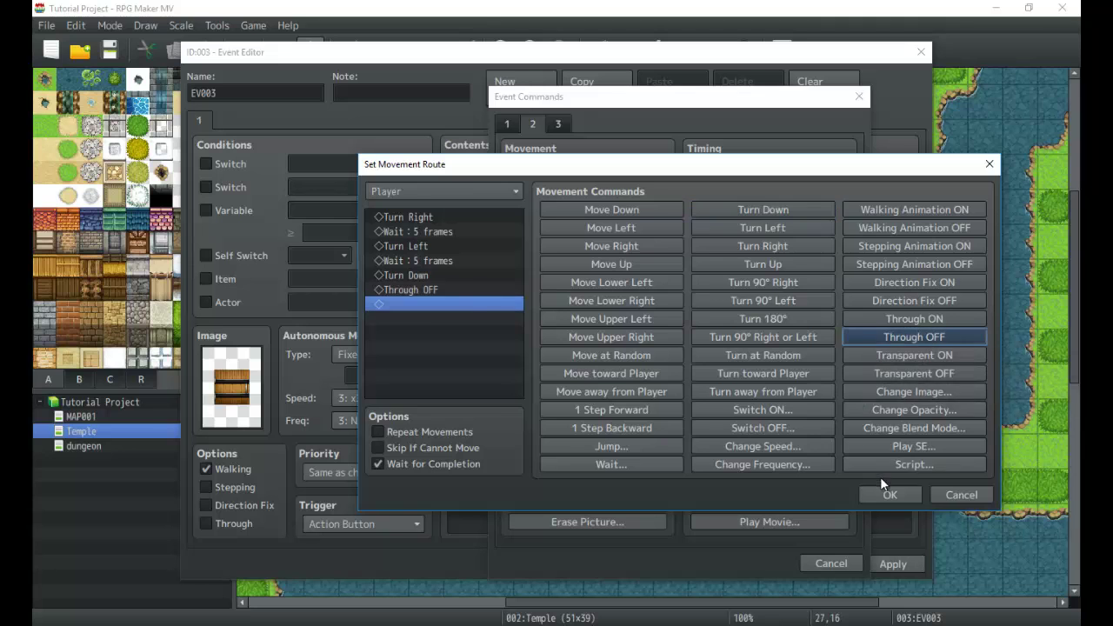
click(880, 495)
click(587, 219)
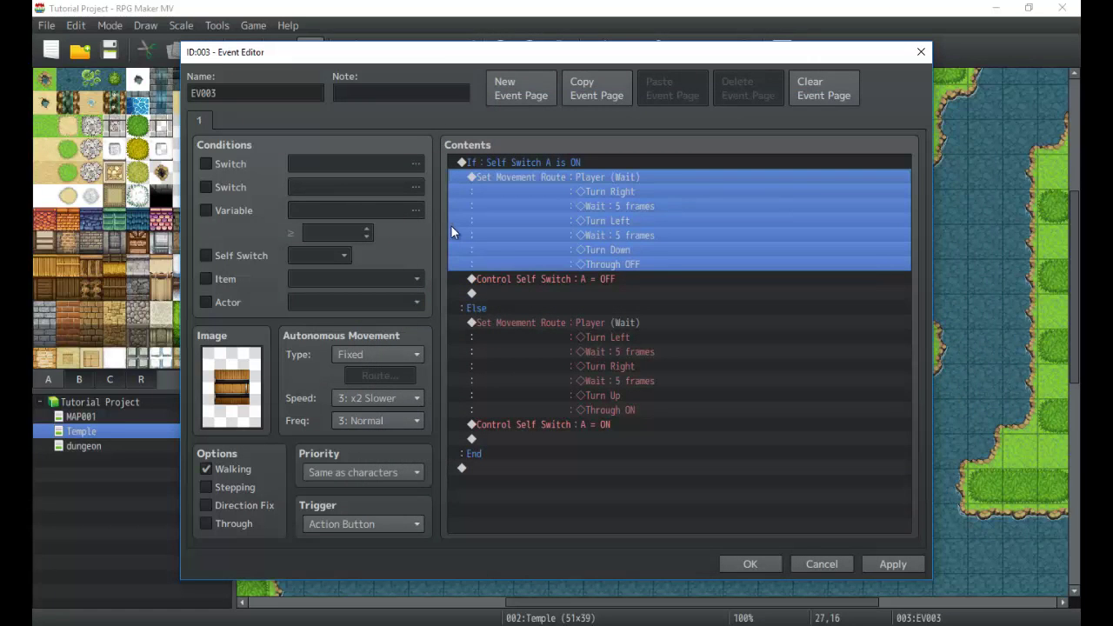
Step: Switch EV003's image to the light wooden door and save the event
click(612, 323)
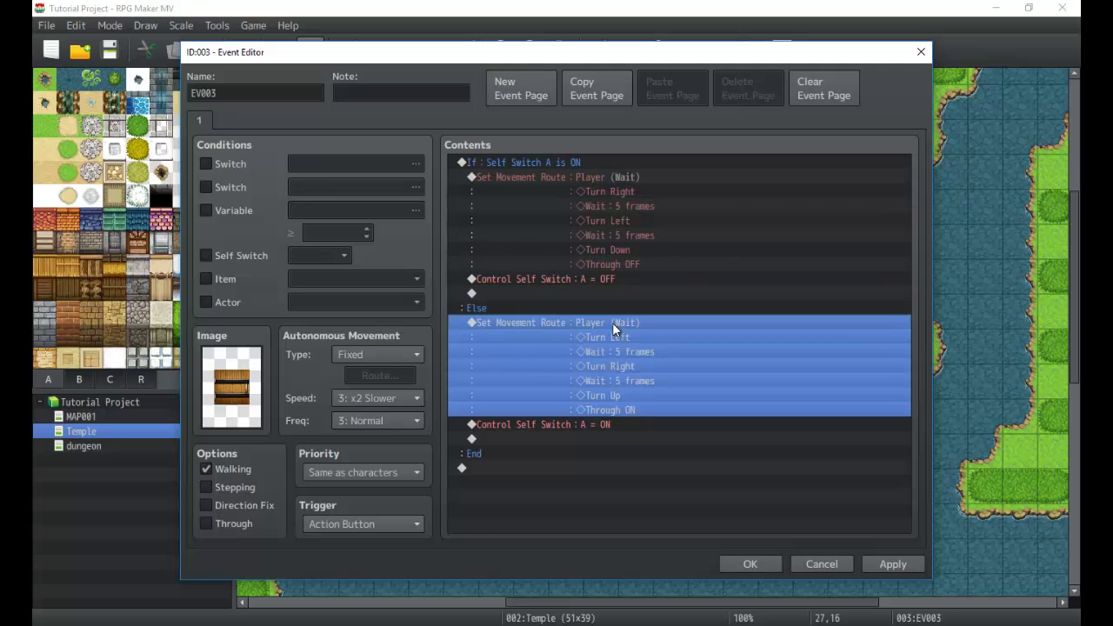
double_click(227, 365)
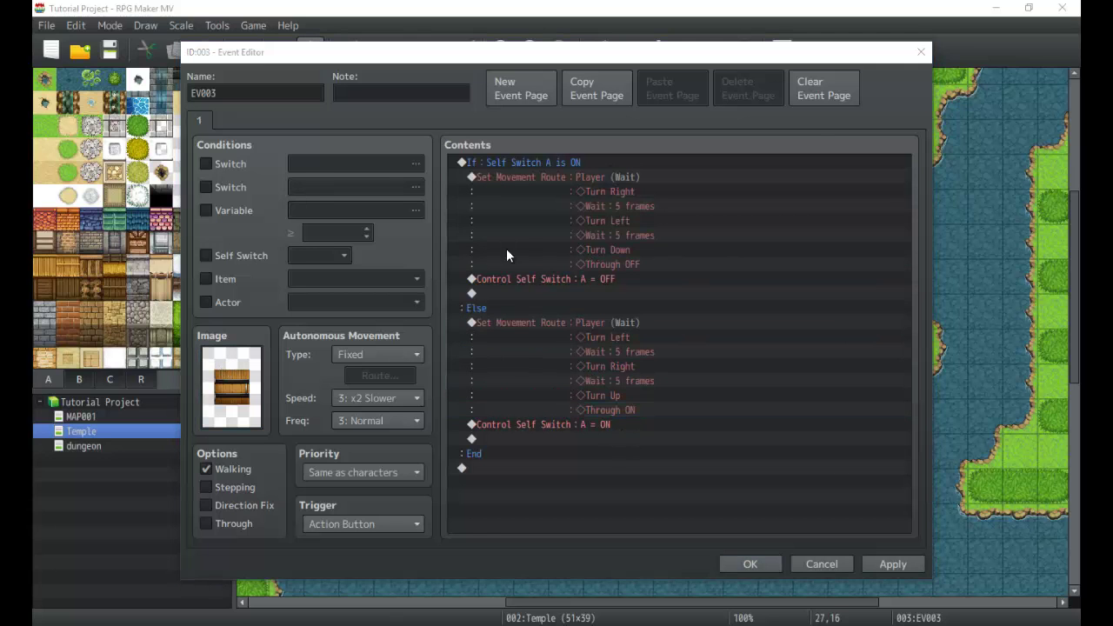
double_click(570, 282)
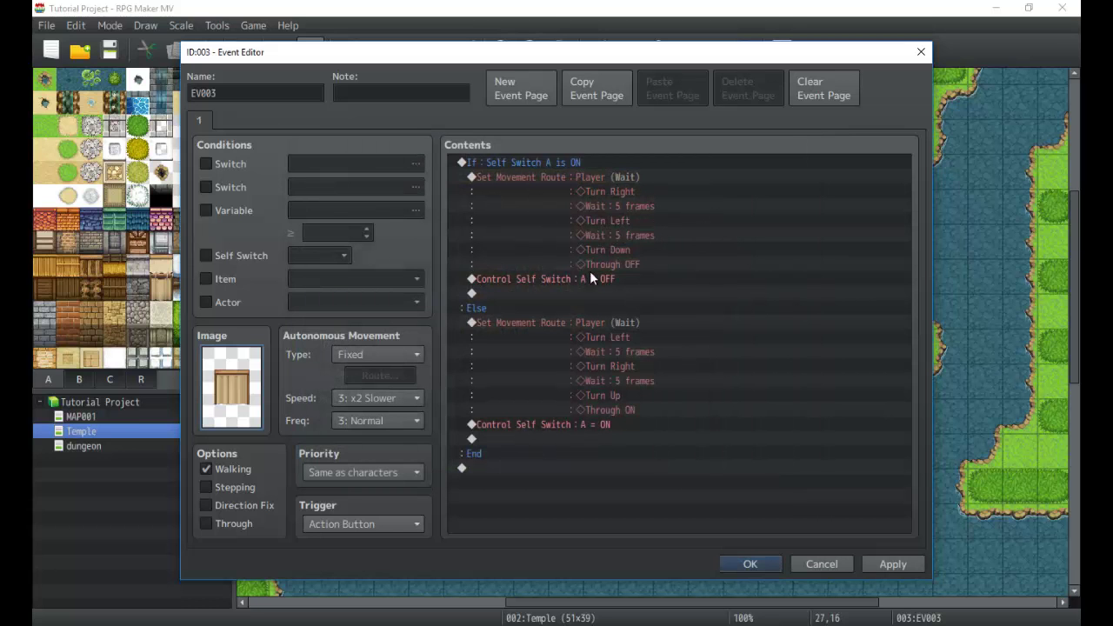
click(749, 563)
click(633, 381)
drag(633, 431, 637, 339)
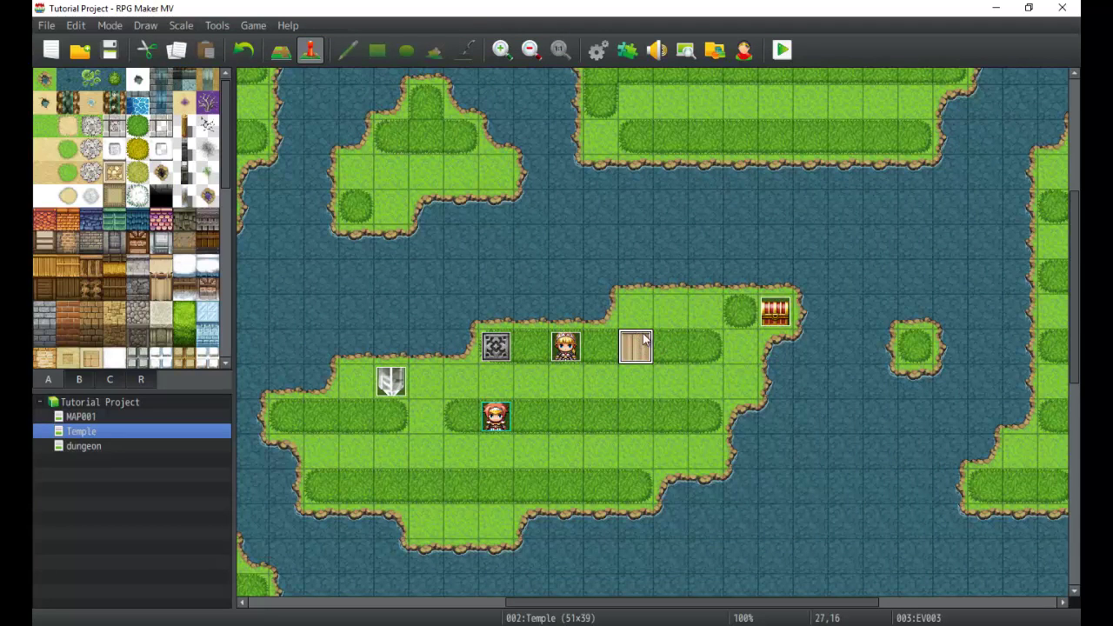
Step: Reopen the door event and close it again, keeping its changes
double_click(644, 342)
click(646, 326)
click(645, 410)
click(749, 561)
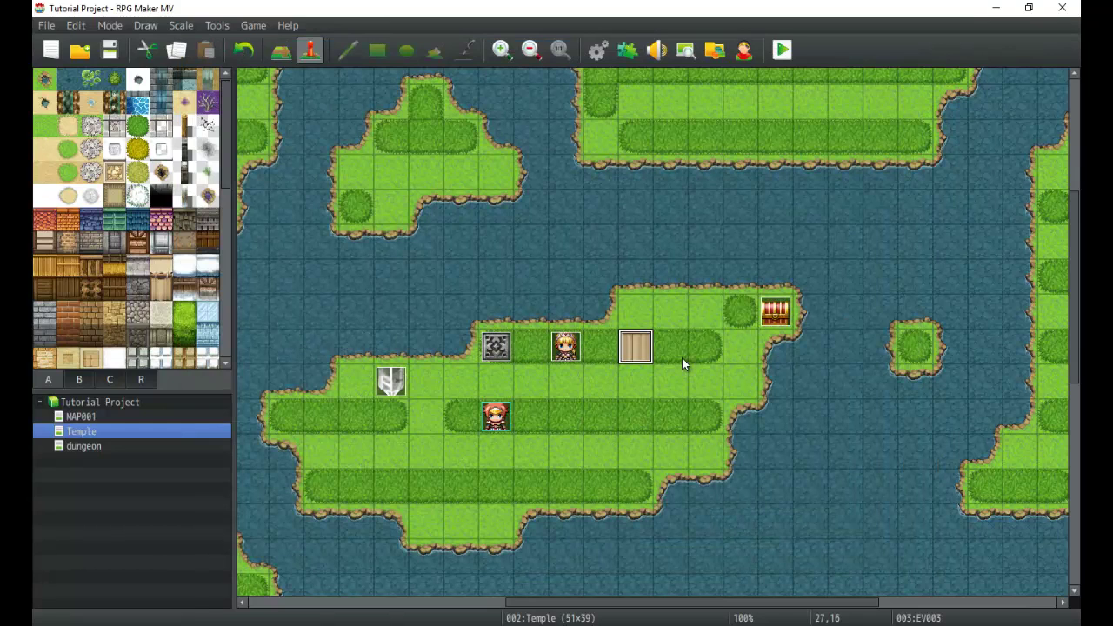
Step: Paste door copies on the three tiles to the right, through 30,16
click(670, 348)
key(ctrl+v)
click(705, 348)
key(ctrl+v)
click(732, 346)
key(ctrl+v)
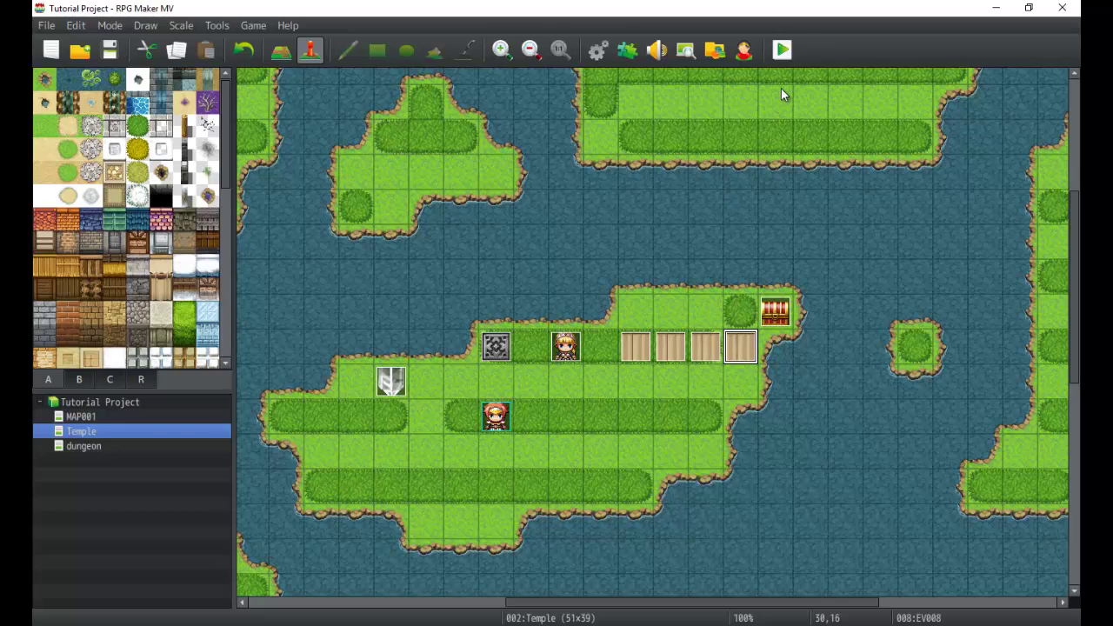
Step: Save changes, start a playtest with a New Game, and move the party on the Temple map
click(782, 49)
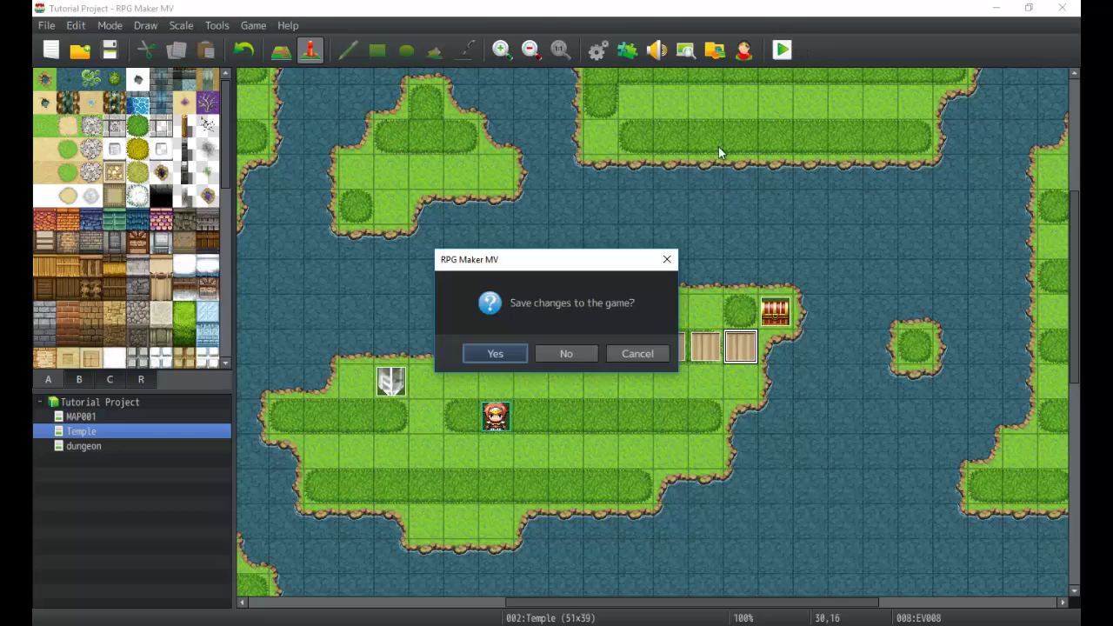
click(520, 353)
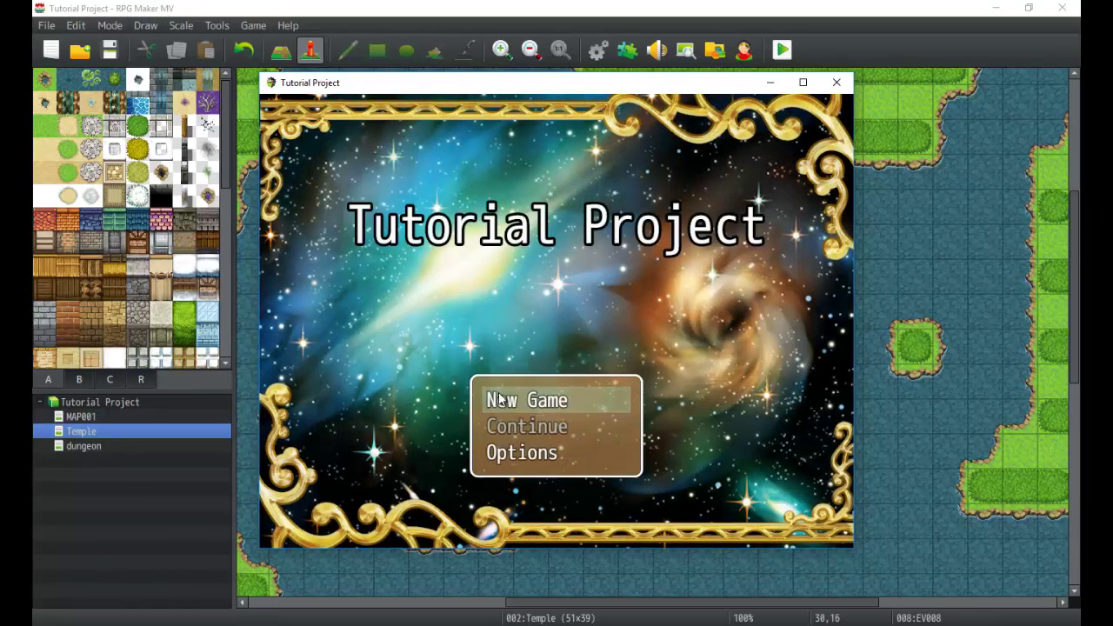
click(500, 399)
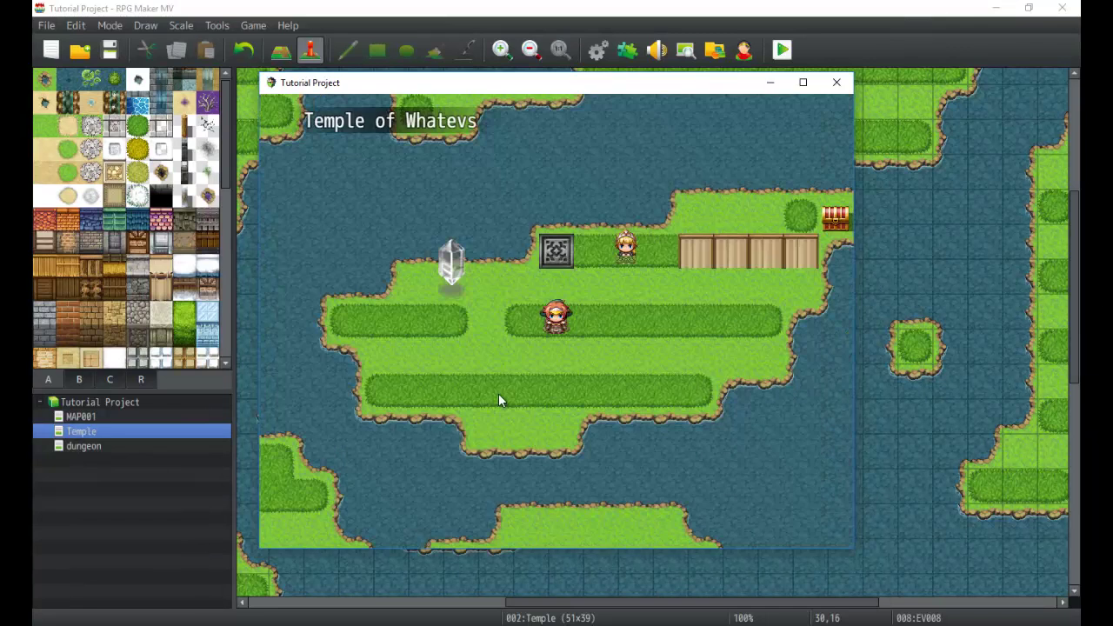
click(721, 335)
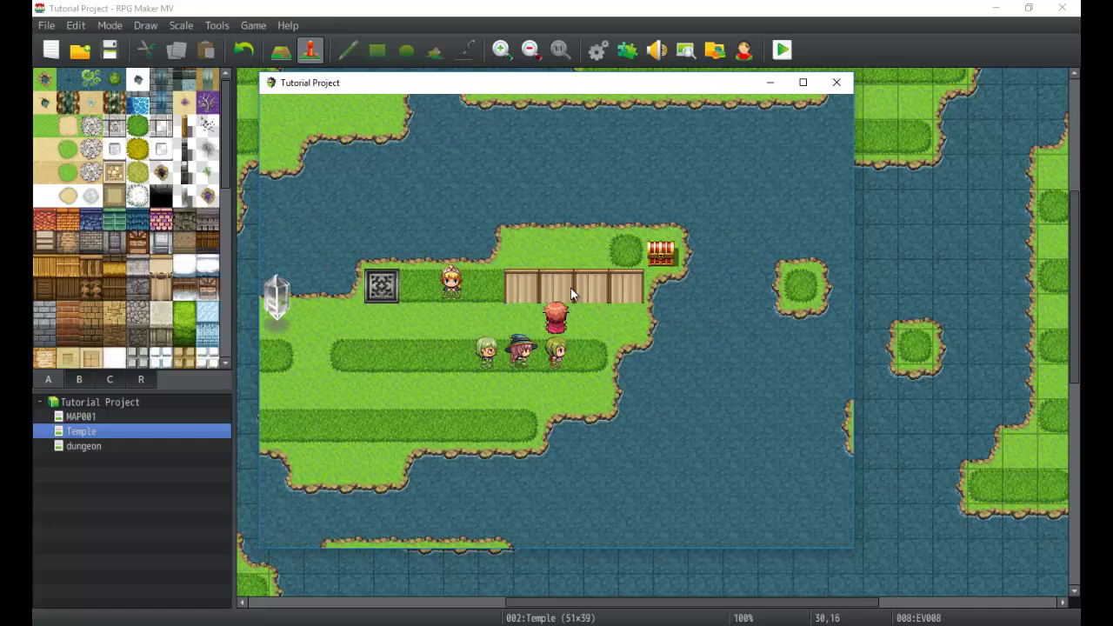
Step: Walk the party around the Temple map over to the fence door
key(Up)
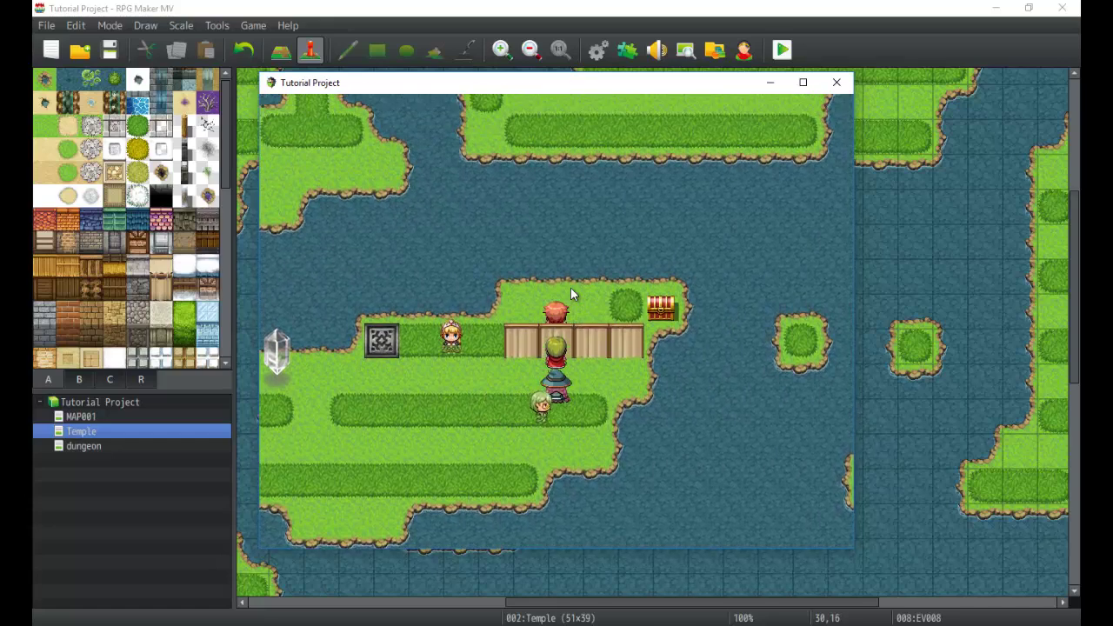
key(Left)
key(Down)
key(Right)
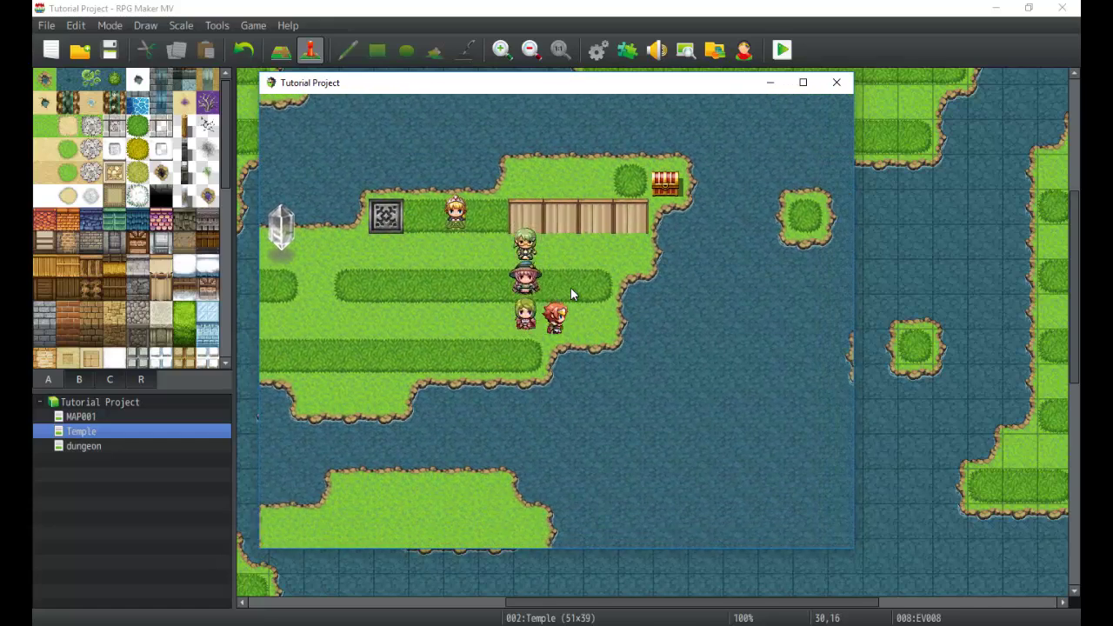
key(Up)
key(Left)
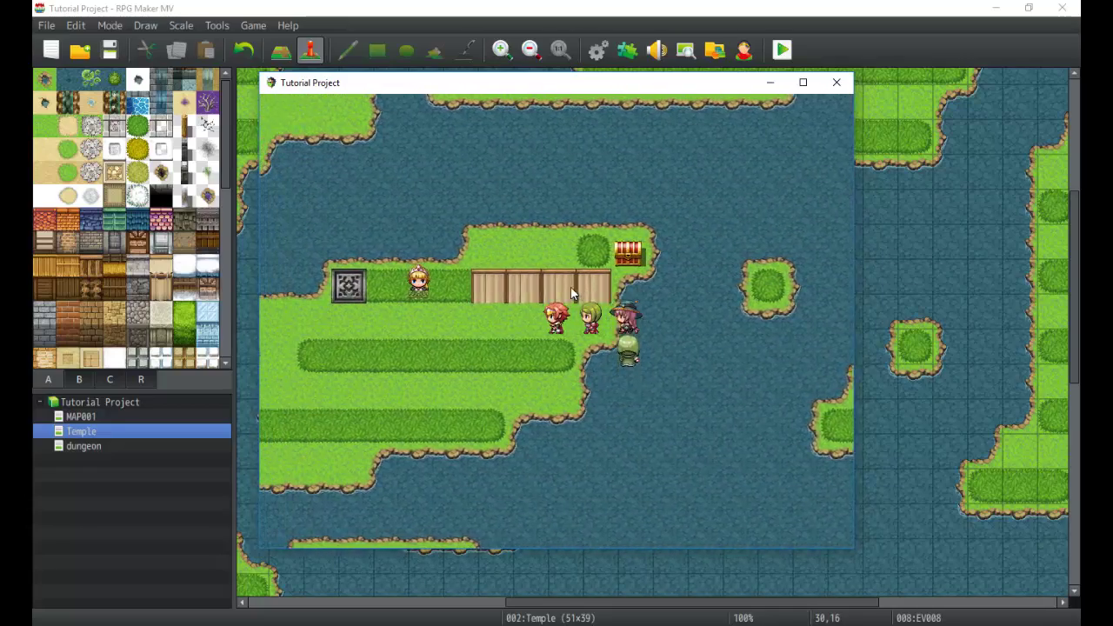
key(Up)
key(Right)
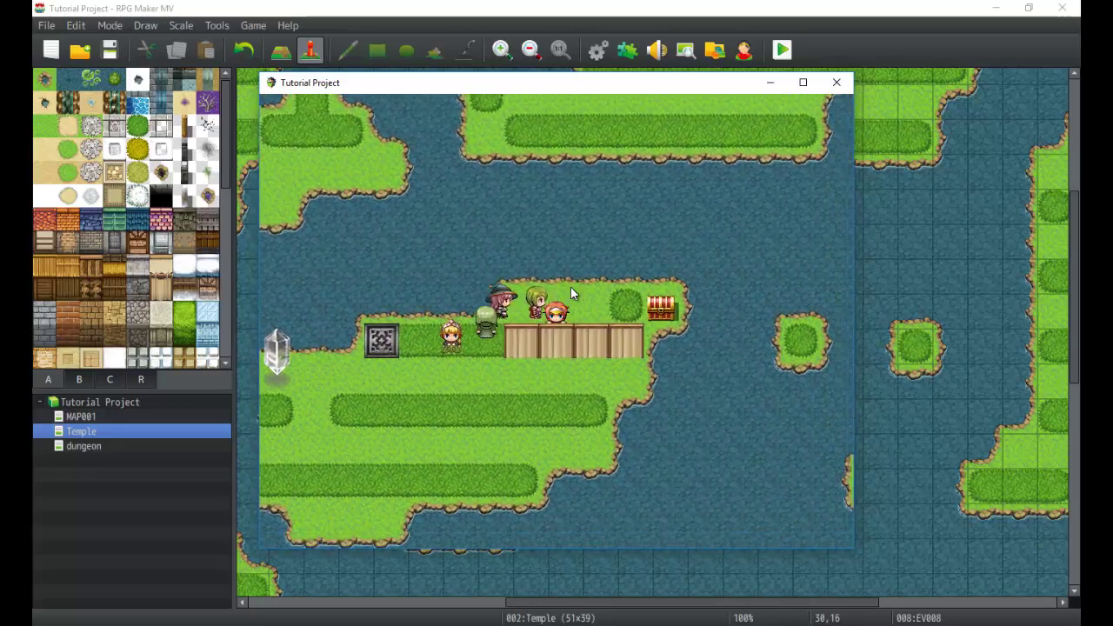
key(Down)
key(Left)
key(Up)
key(Down)
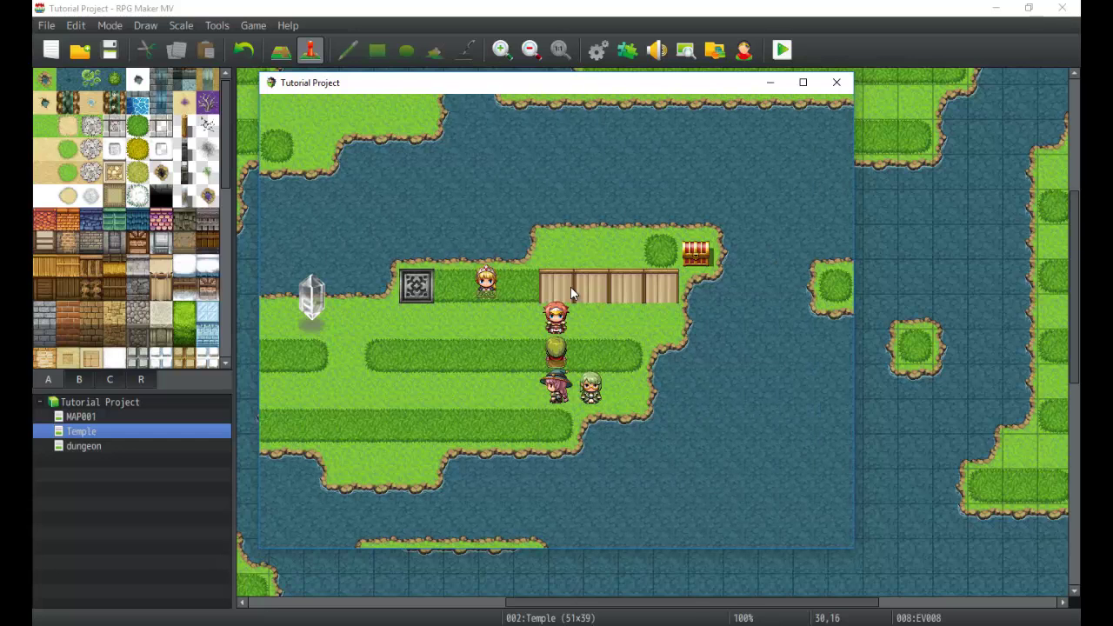
key(Right)
Step: Face the leader toward the fence door to test it, step back down, and end the playtest
key(Up)
key(Down)
key(Up)
key(Up)
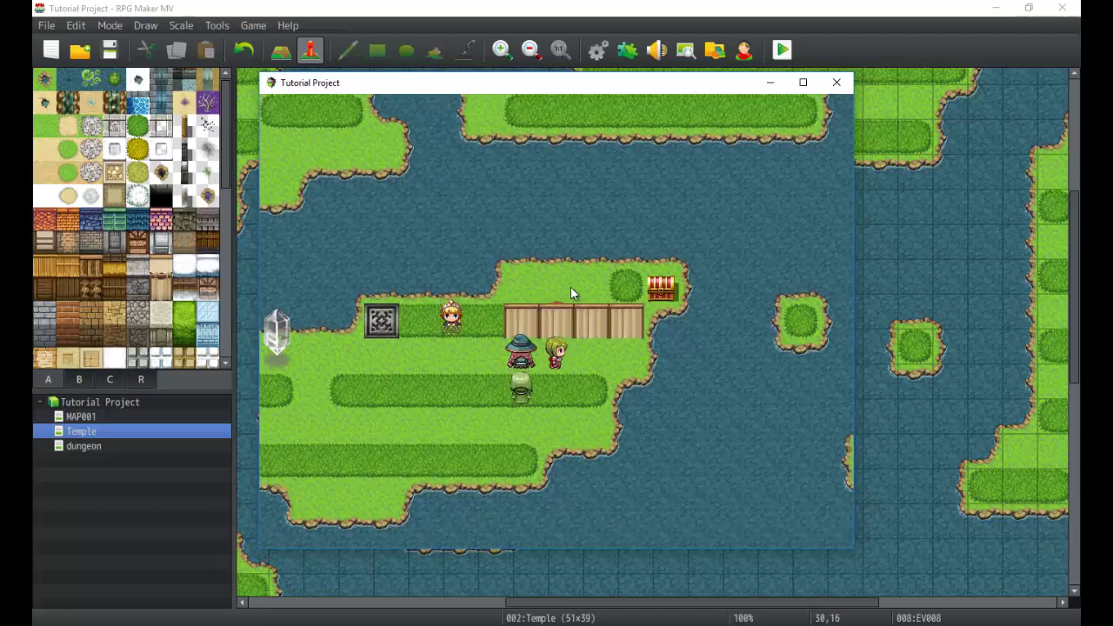
key(Down)
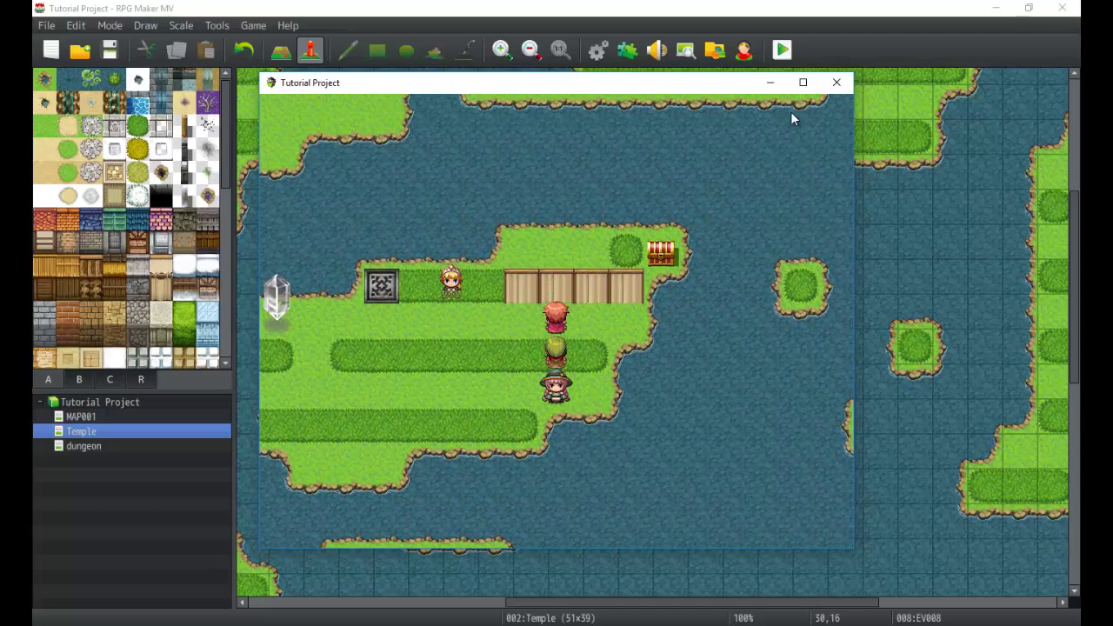
click(837, 82)
Step: In fence door event EV003, change the first movement route's target from Player to This Event
double_click(635, 344)
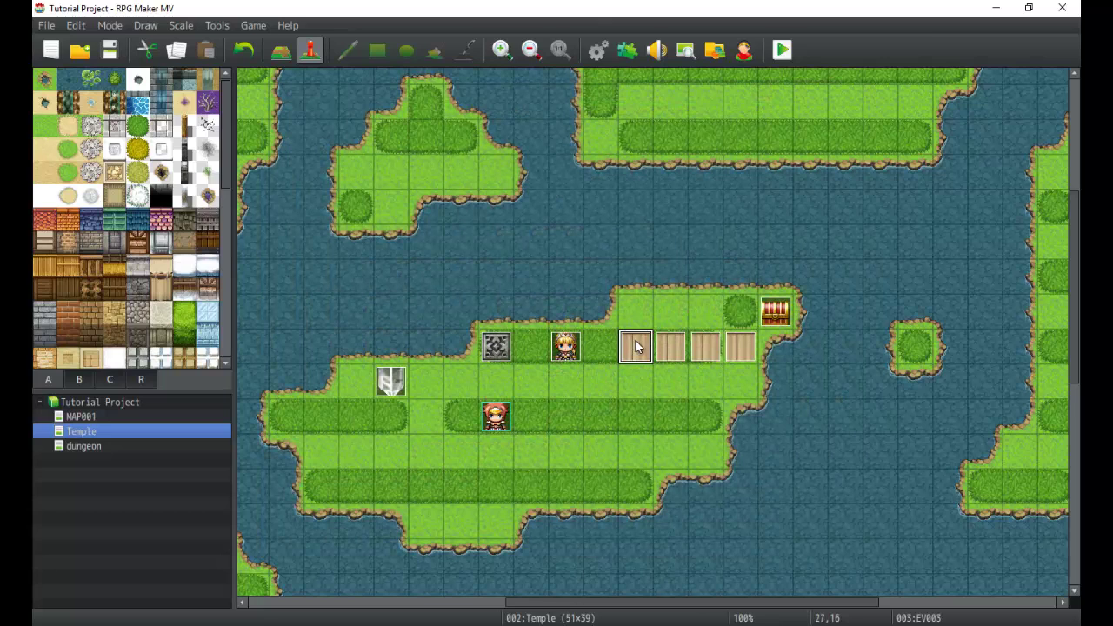
click(669, 160)
click(655, 220)
click(627, 177)
double_click(611, 252)
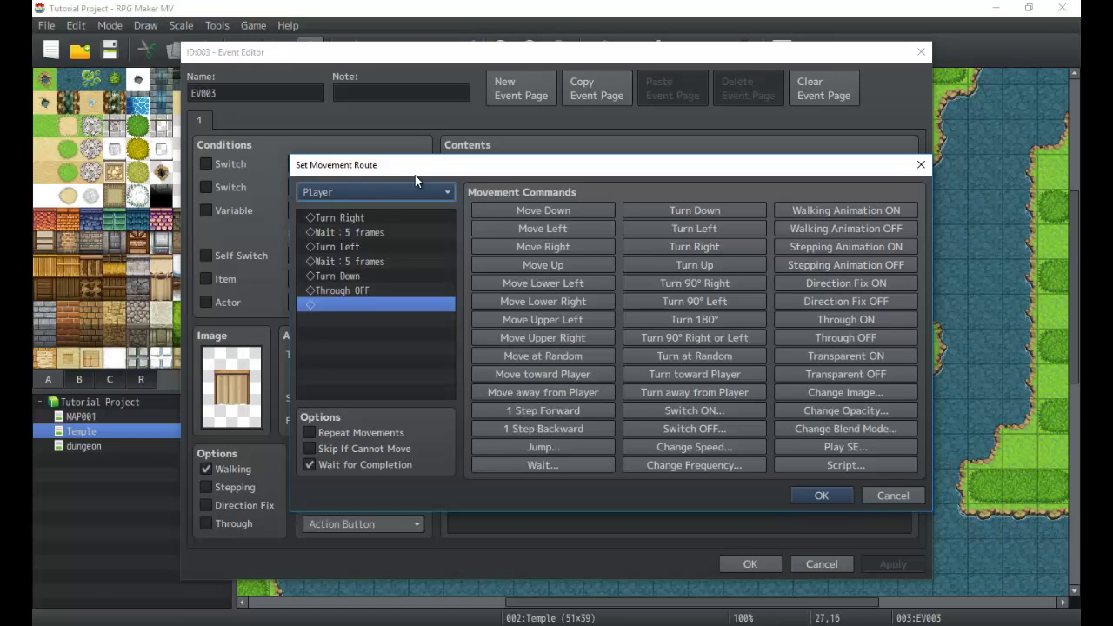
click(382, 192)
click(370, 231)
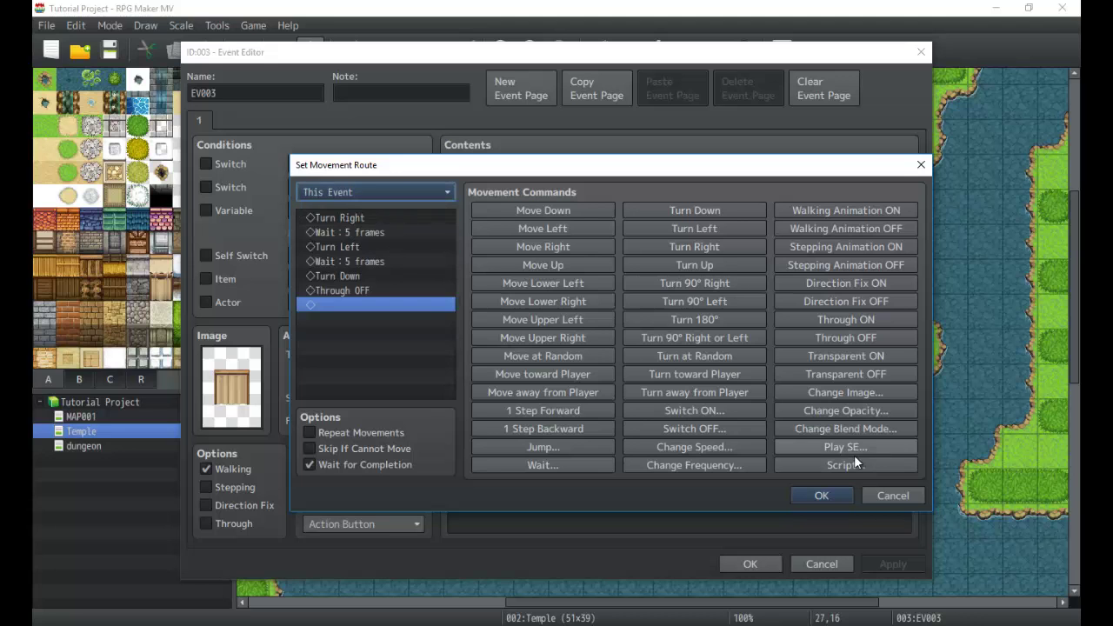
click(821, 494)
Step: Change the Else branch's movement route target to This Event and close the event
click(591, 335)
double_click(592, 335)
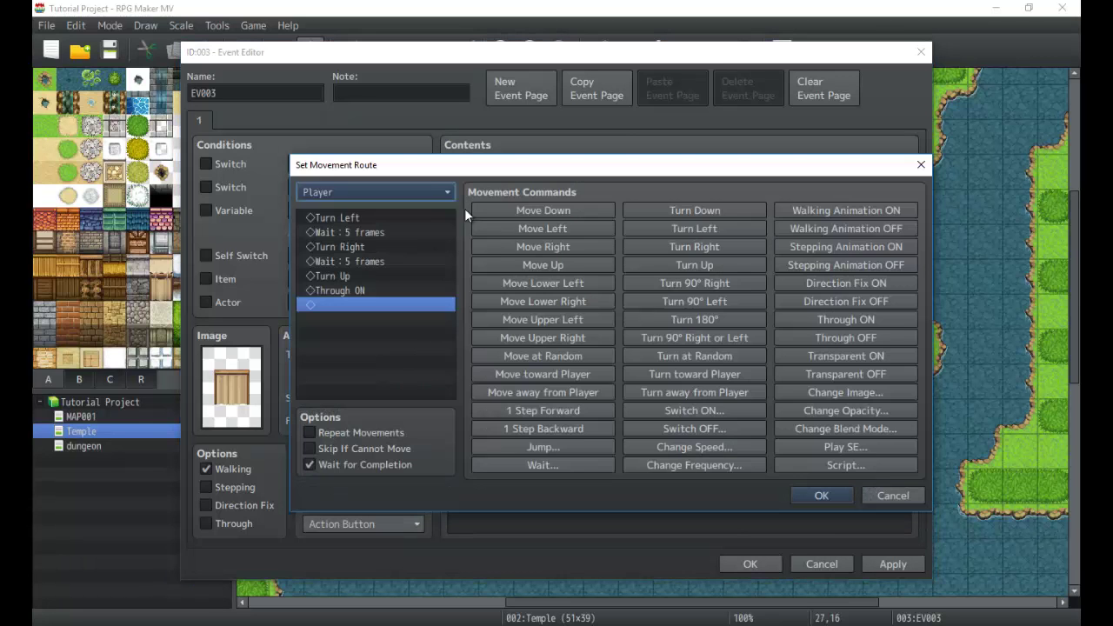
click(419, 190)
click(392, 227)
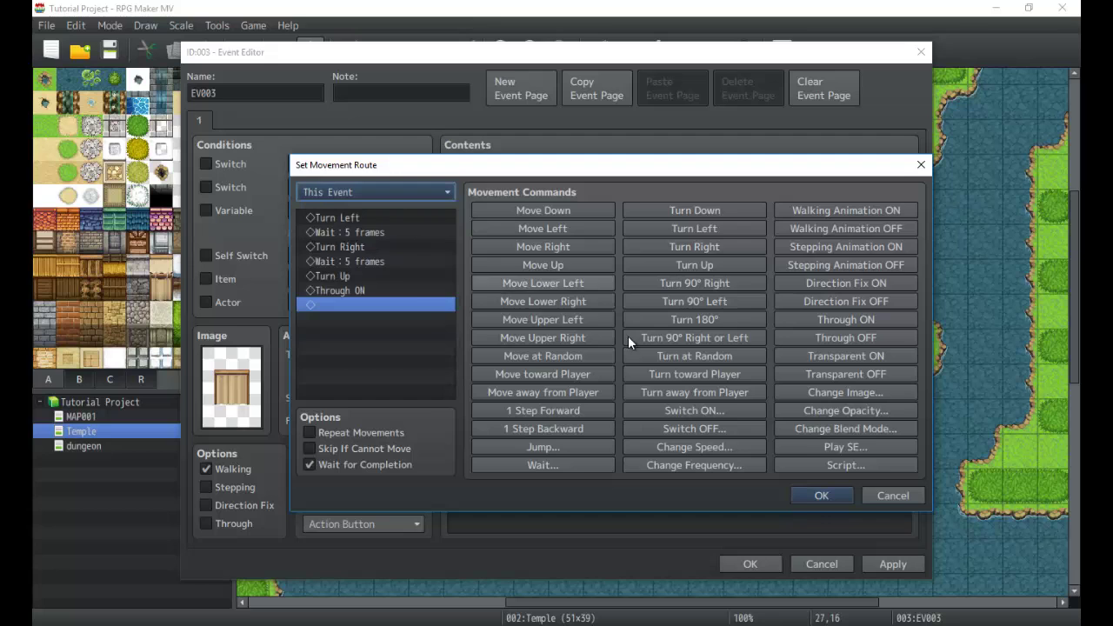
click(821, 495)
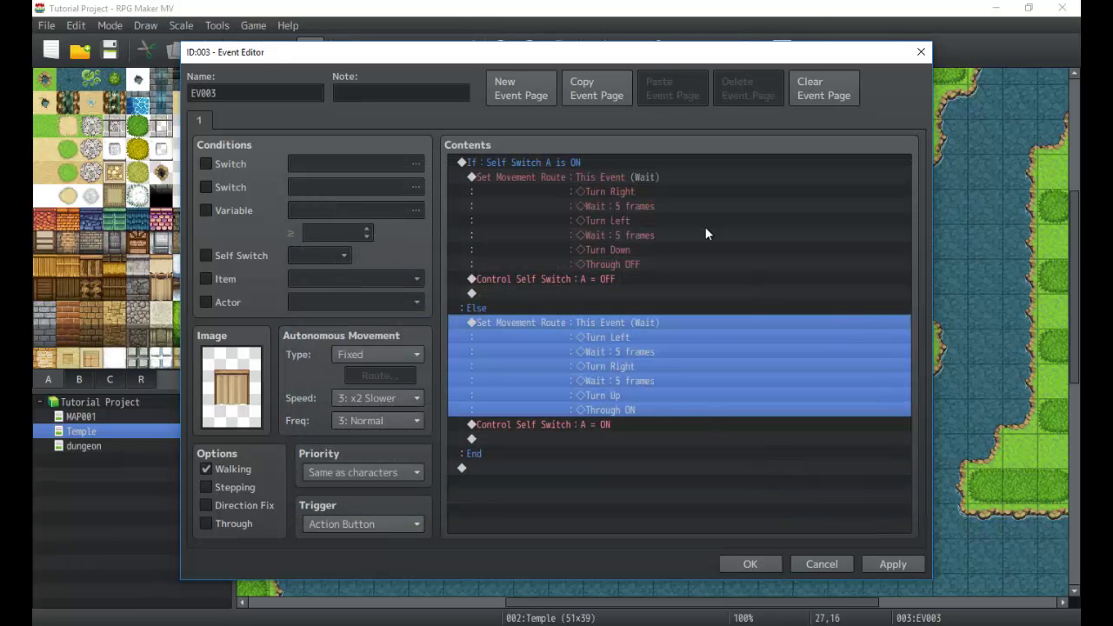
click(740, 564)
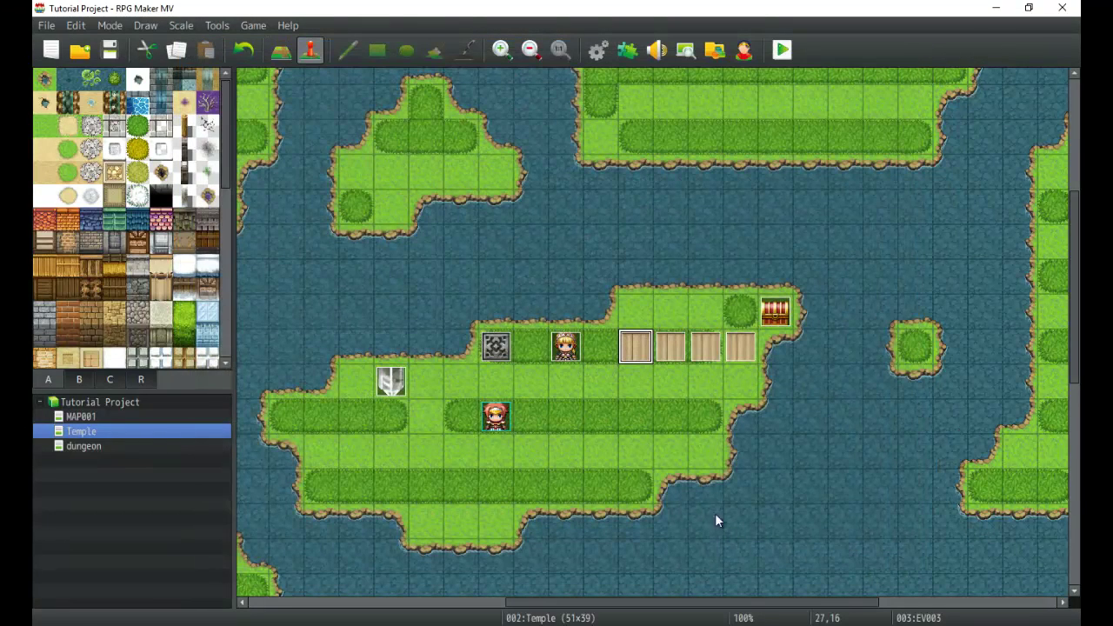
Step: Copy the If/Else toggle block from door event EV003
double_click(644, 352)
click(624, 161)
click(752, 565)
Step: Paste the toggle logic into Common Event 0001, name it 'Door Open', and save the database
click(216, 25)
click(244, 45)
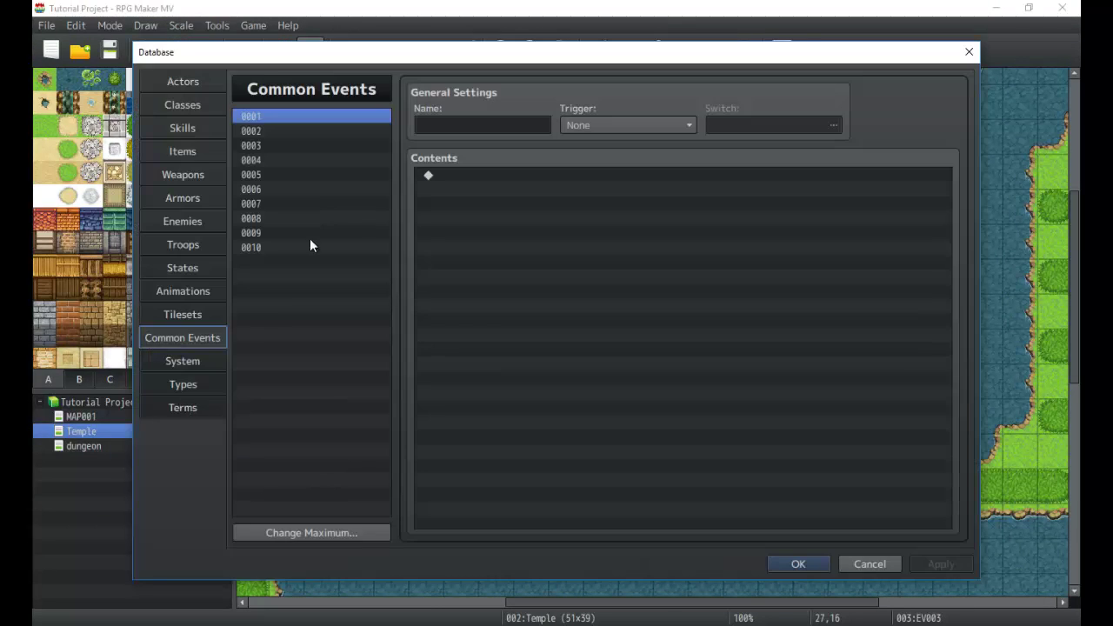
click(280, 117)
click(487, 176)
key(ctrl+v)
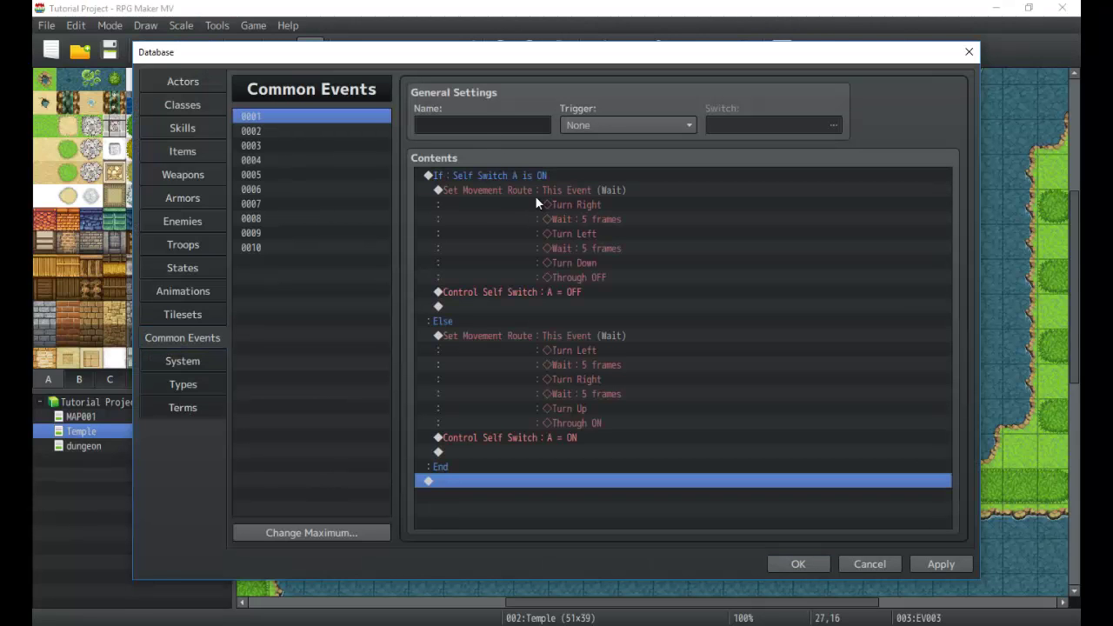
click(595, 332)
click(477, 127)
text(Door Open)
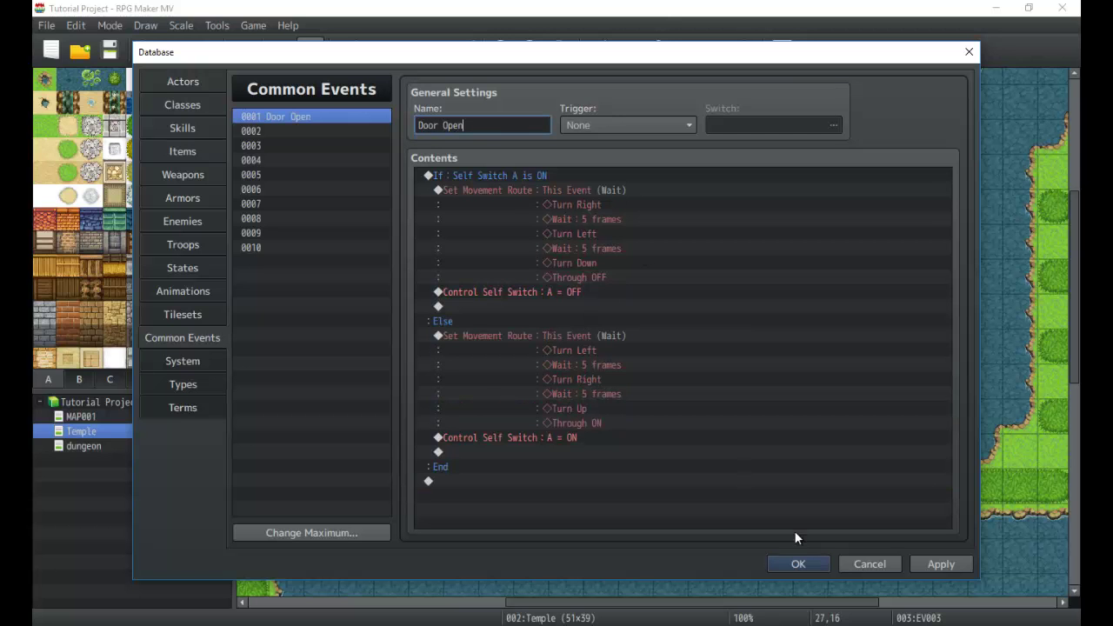
click(798, 564)
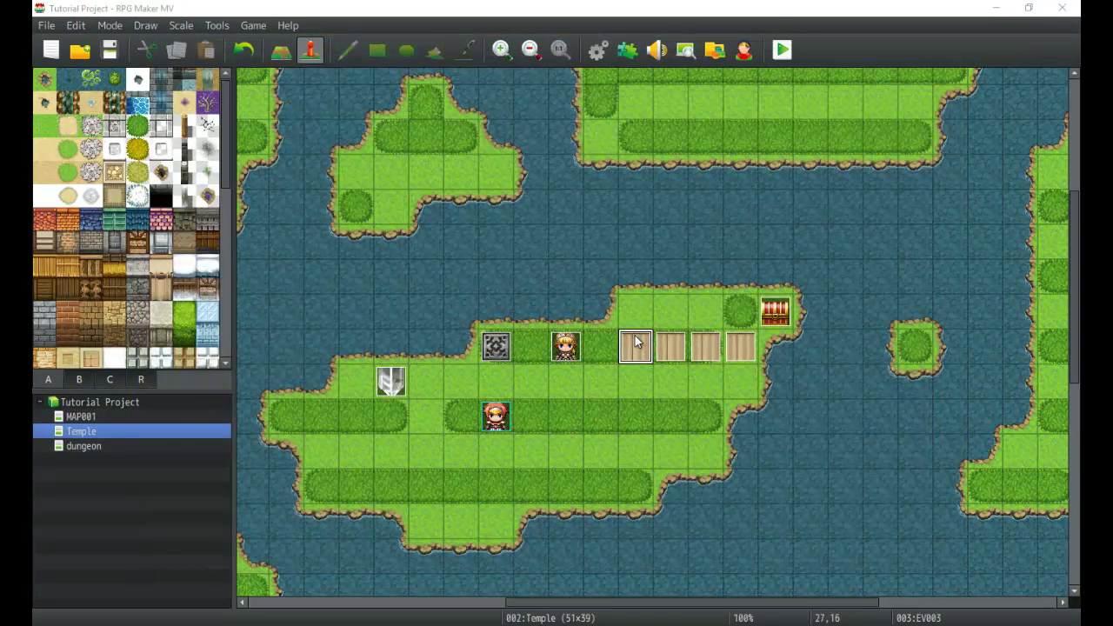
Step: Replace EV003's If/Else block with a Common Event call to 0001 Door Open
double_click(634, 344)
click(623, 162)
key(Delete)
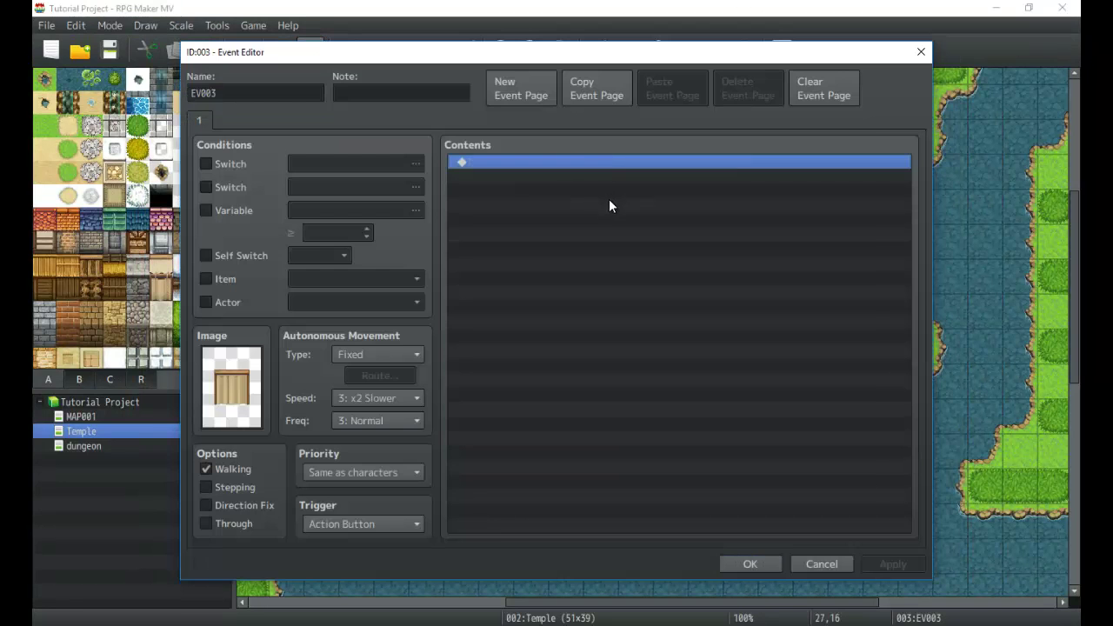
double_click(608, 198)
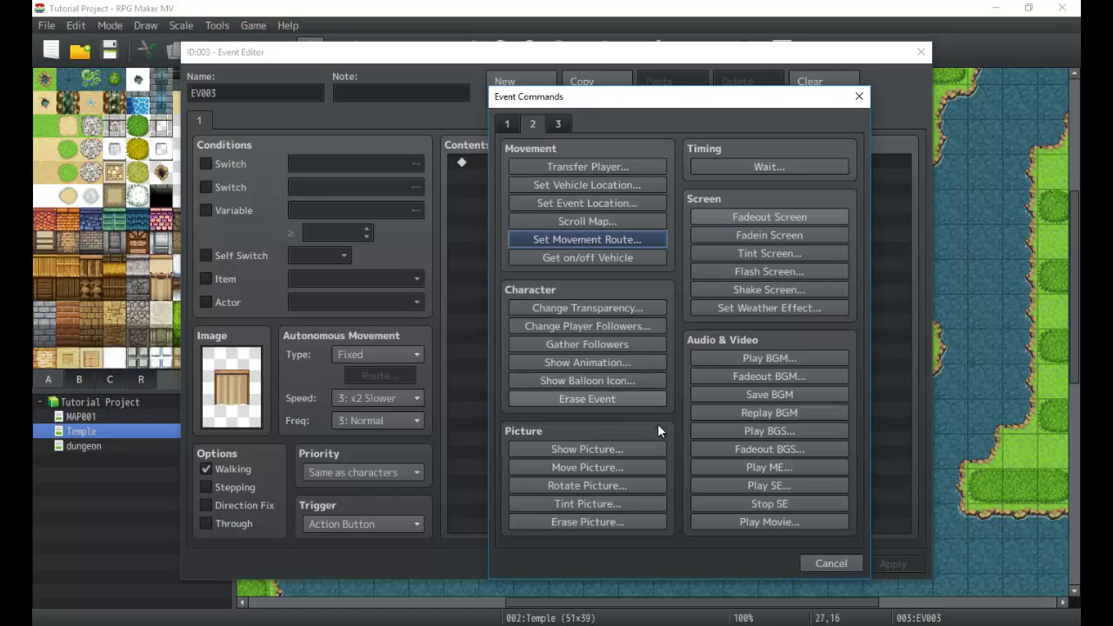
click(507, 123)
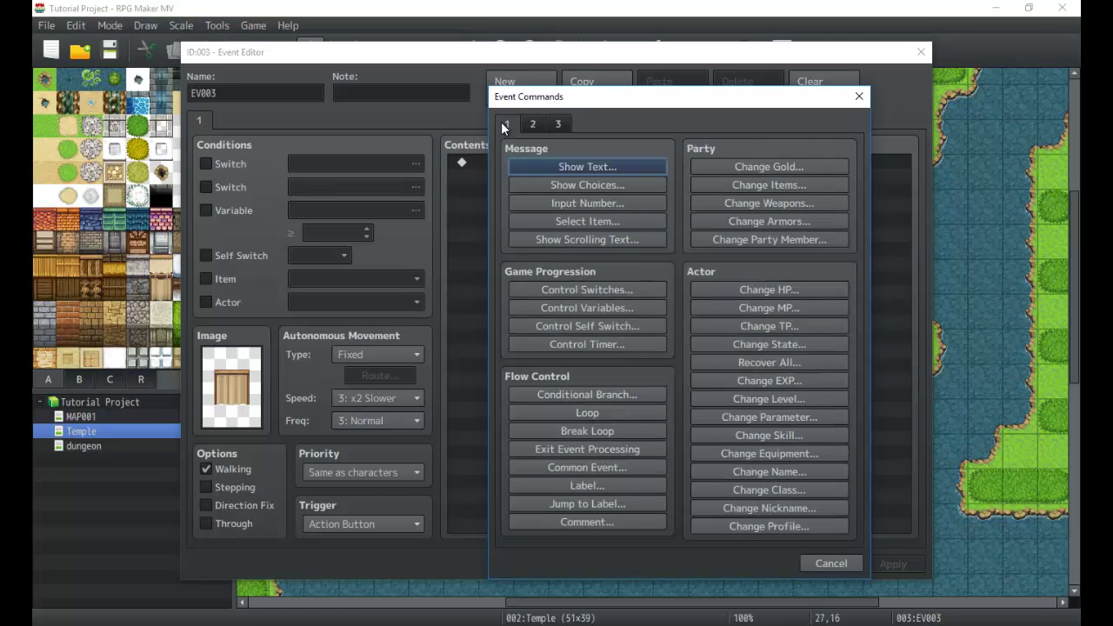
click(601, 470)
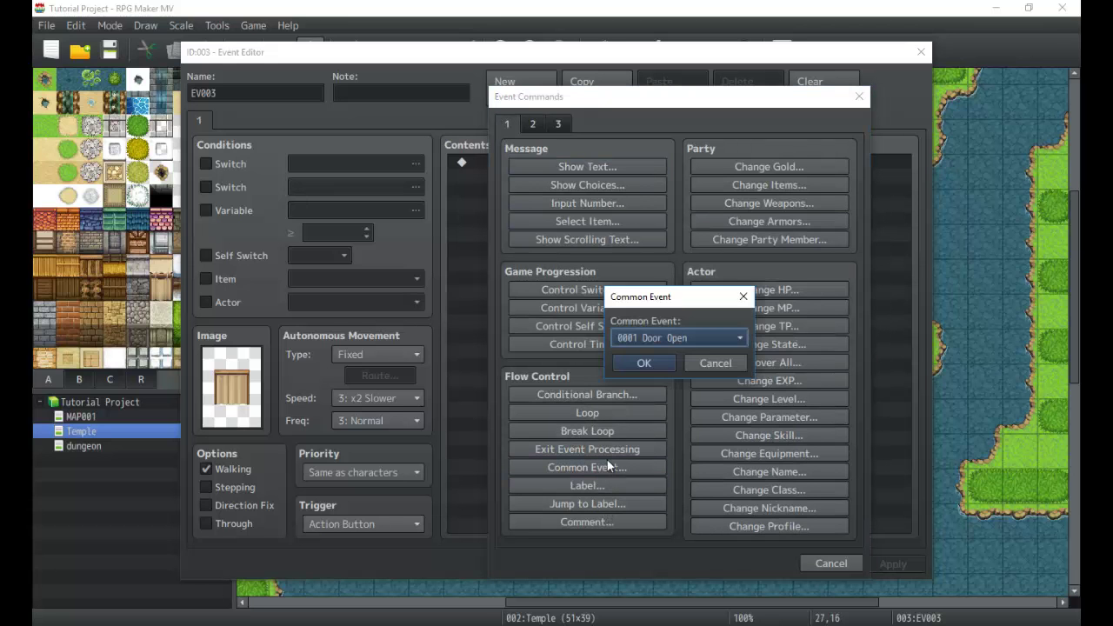
click(658, 360)
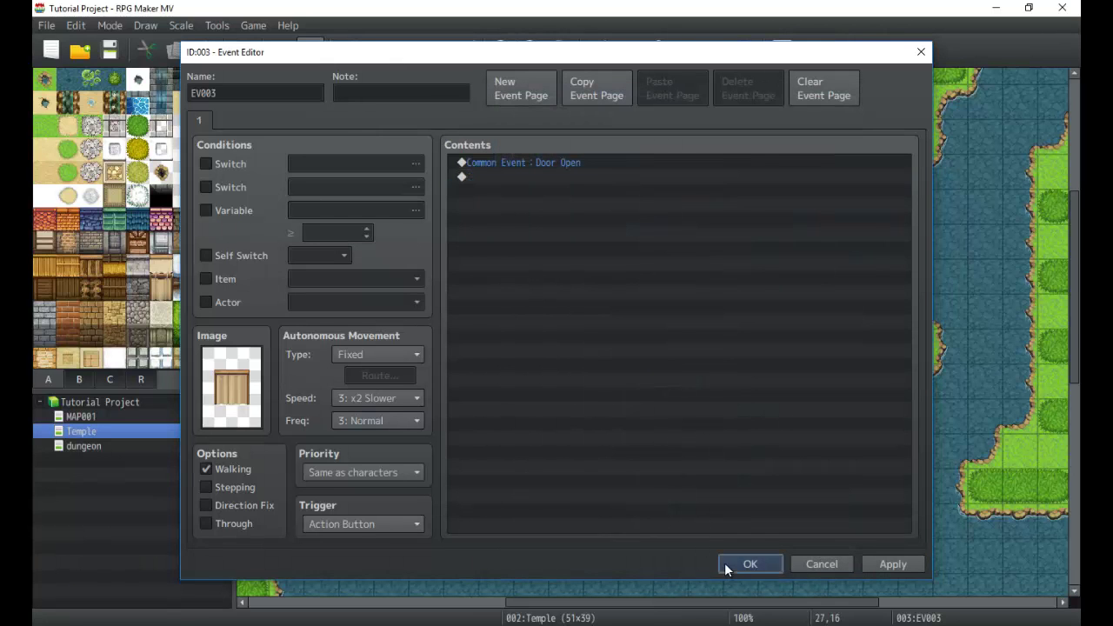